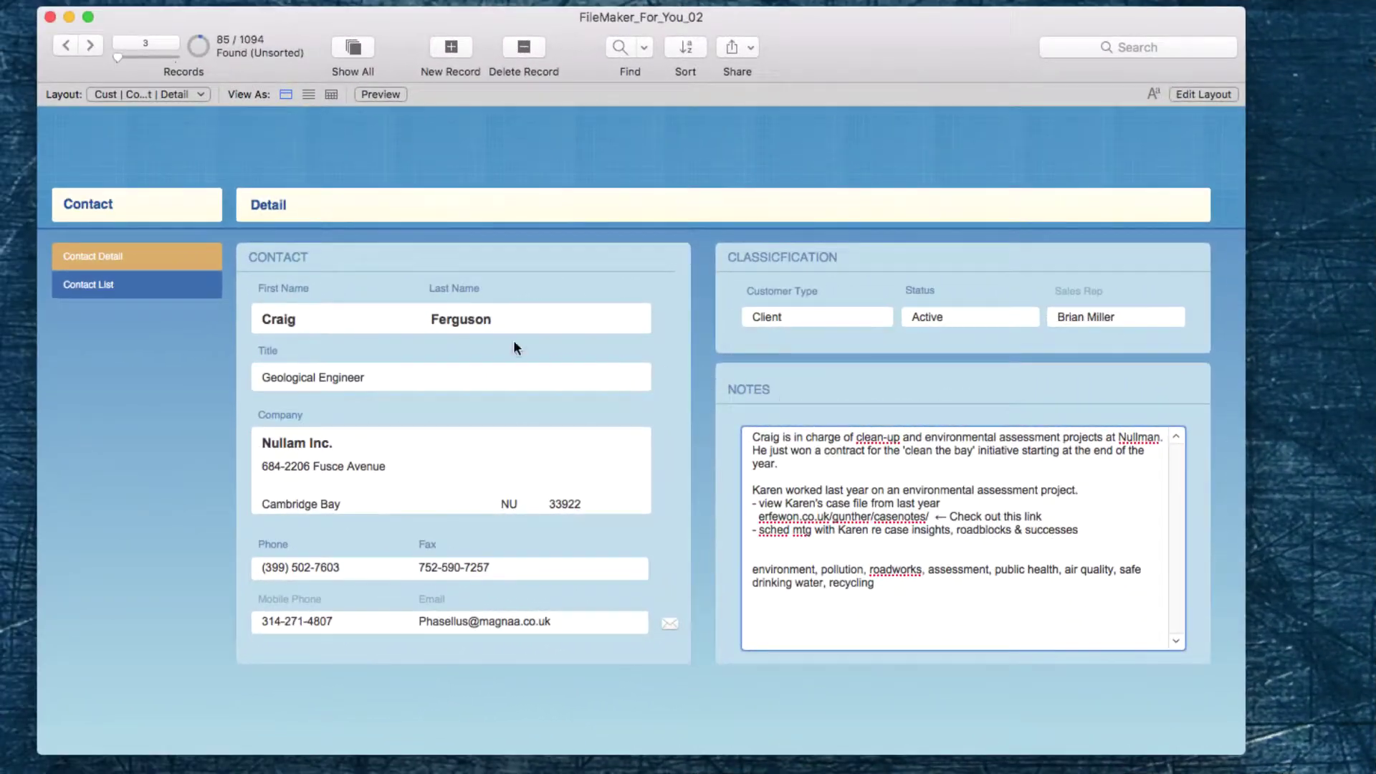
Step: Format the phrase "environmental assessment projects" in the contact's notes as bold red text
left_click(448, 251)
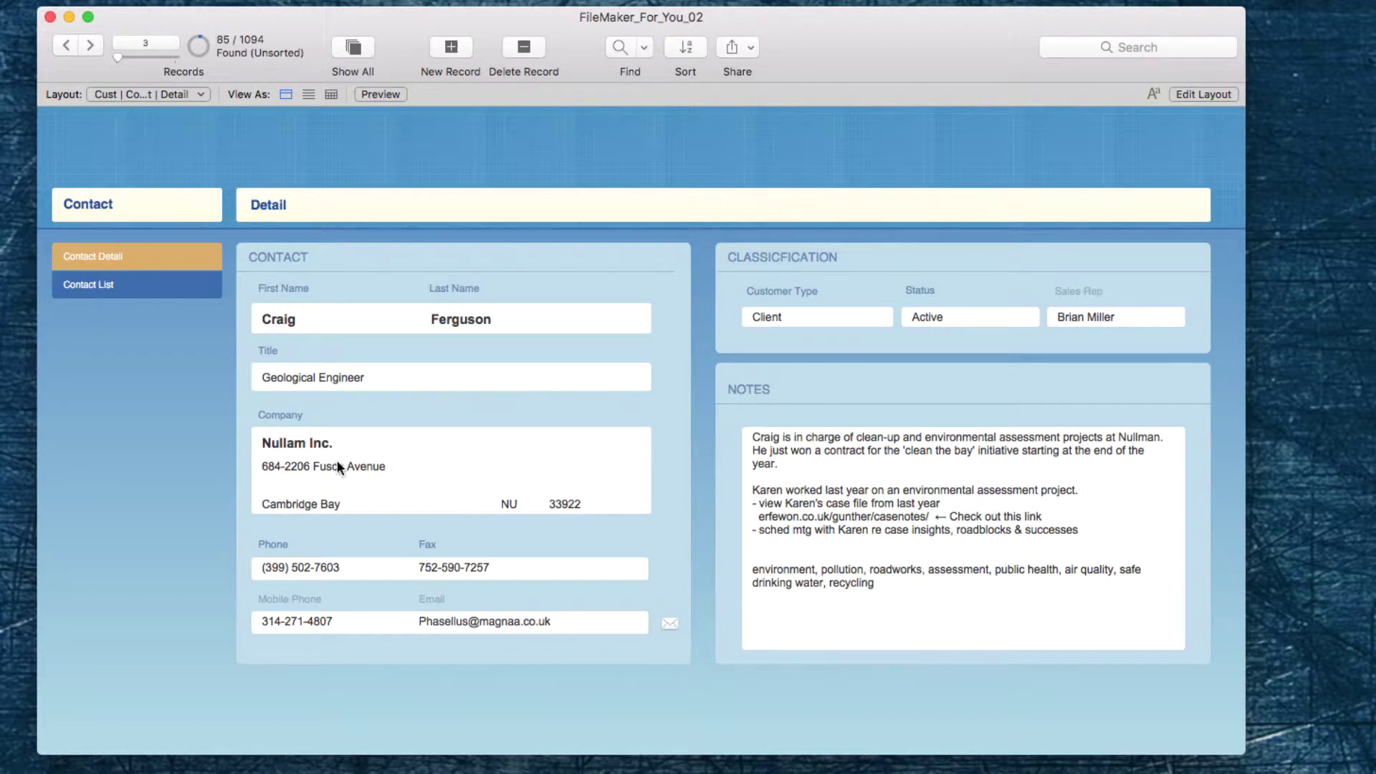
left_click(870, 467)
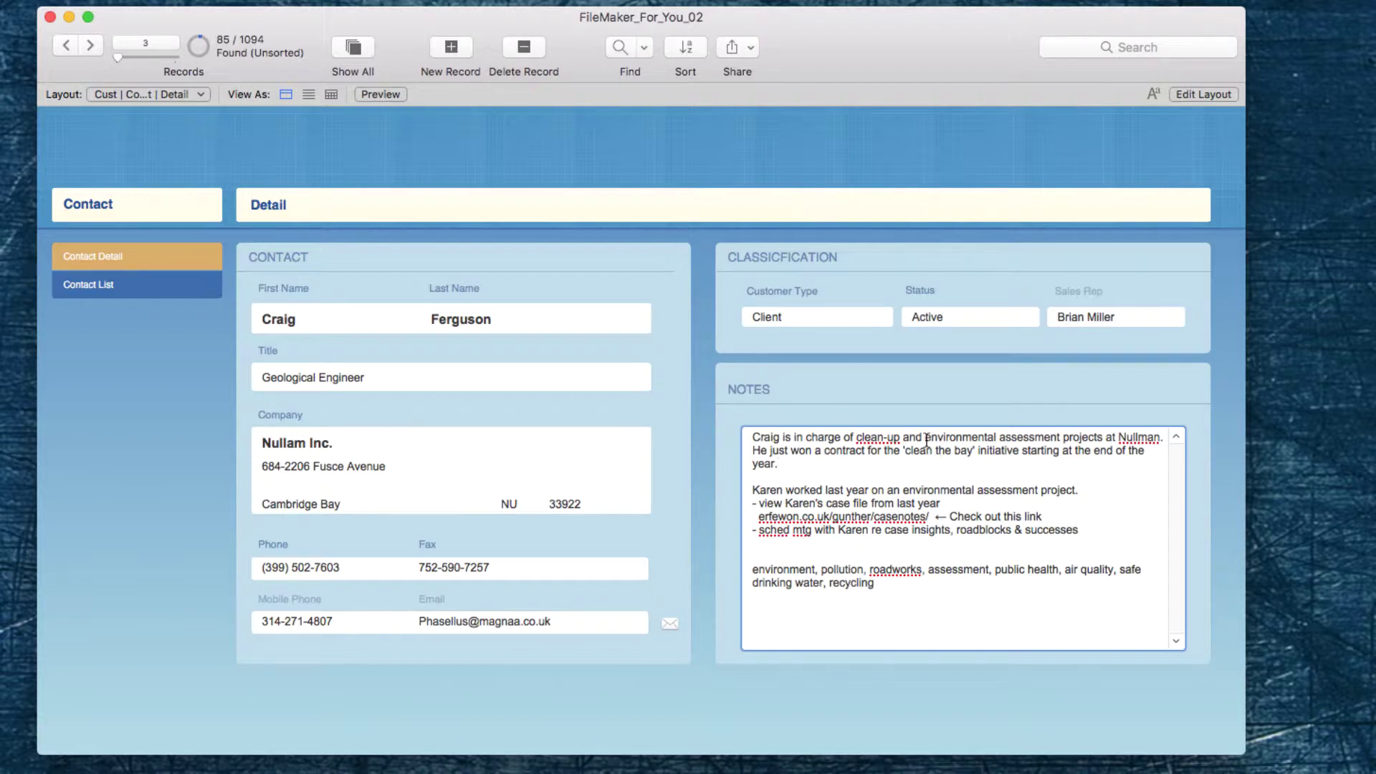
left_click_drag(926, 440, 1102, 436)
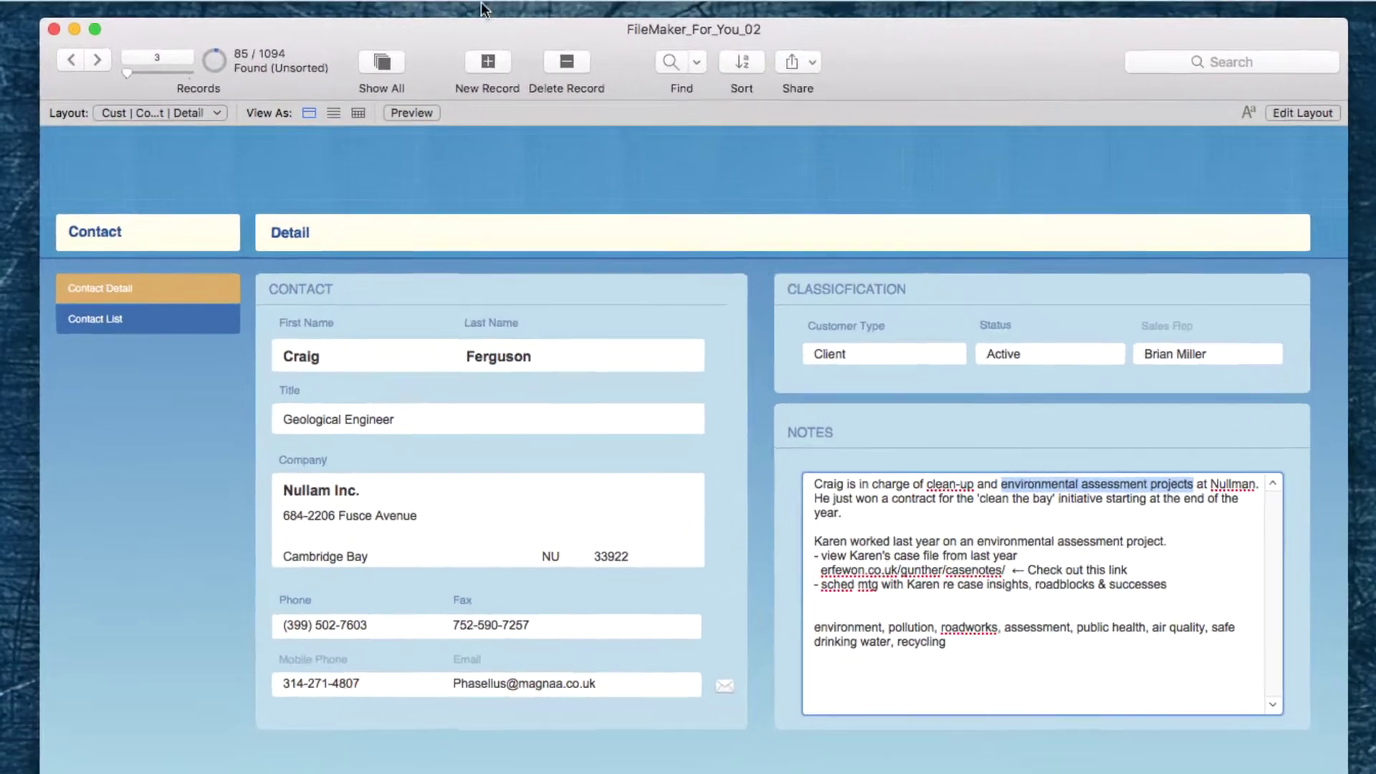
left_click(556, 10)
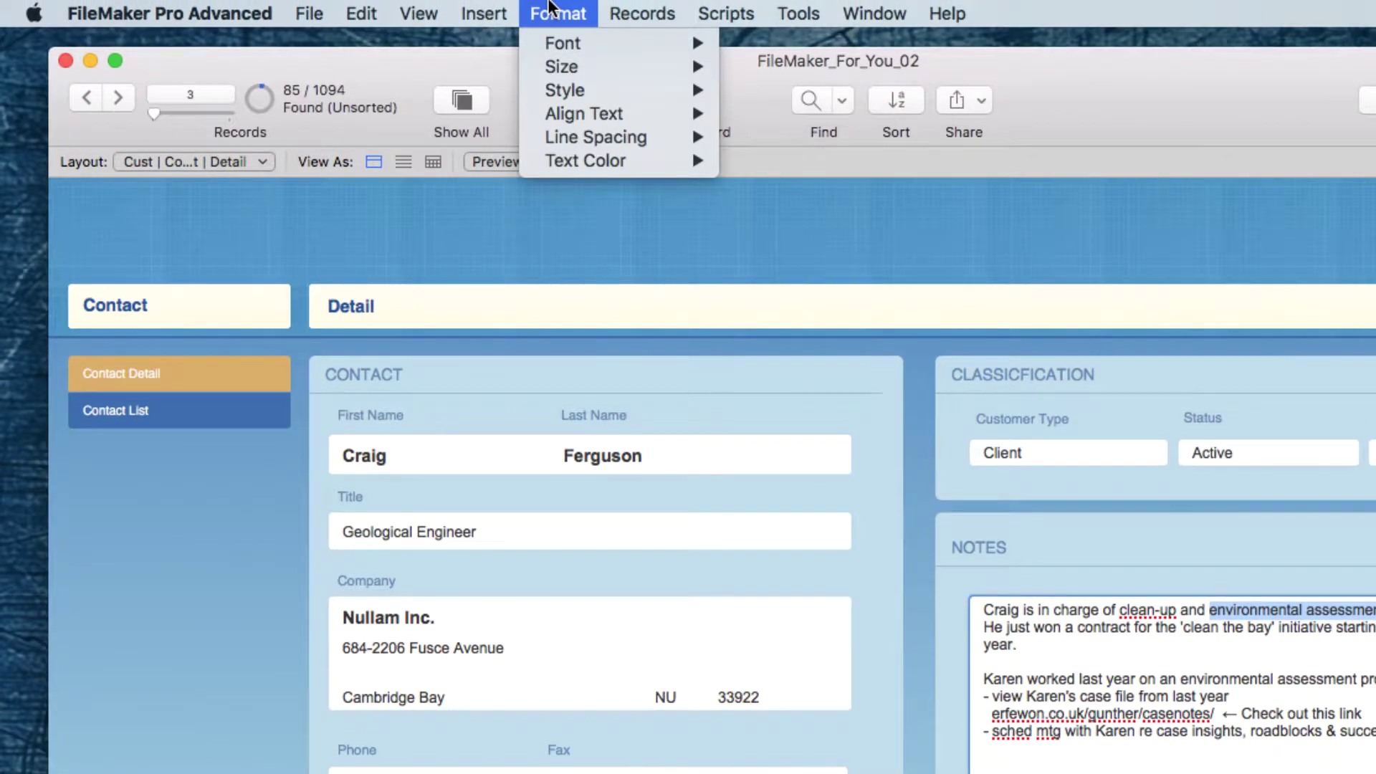
mouse_move(573, 159)
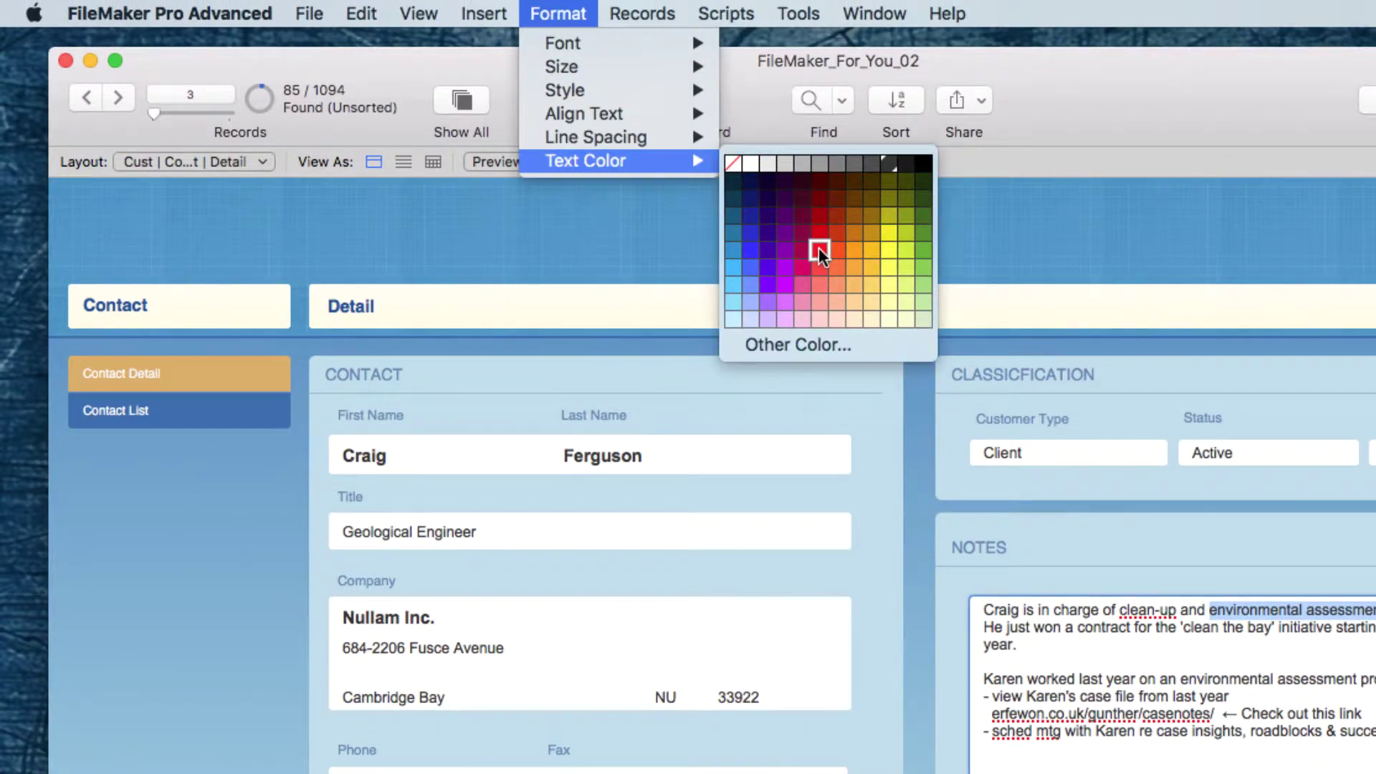
left_click(833, 232)
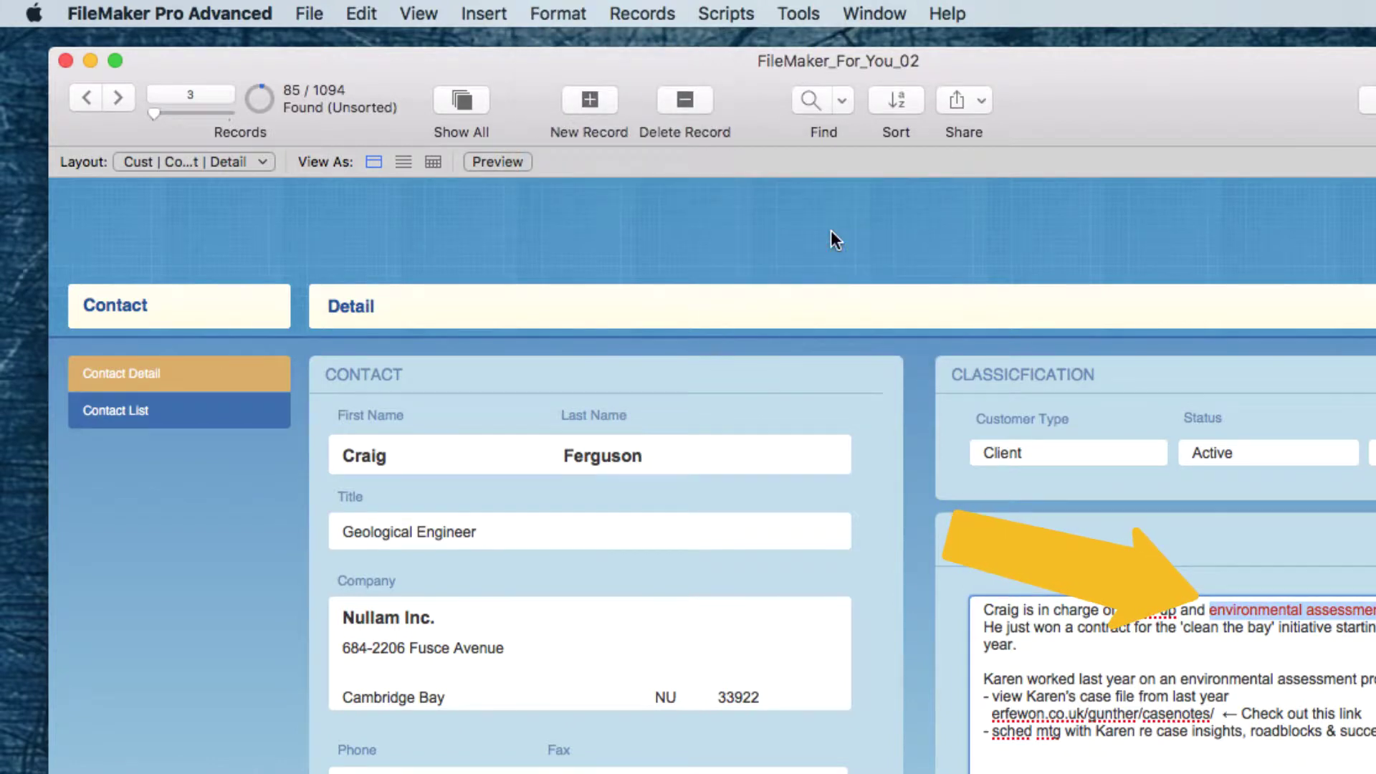
left_click(558, 13)
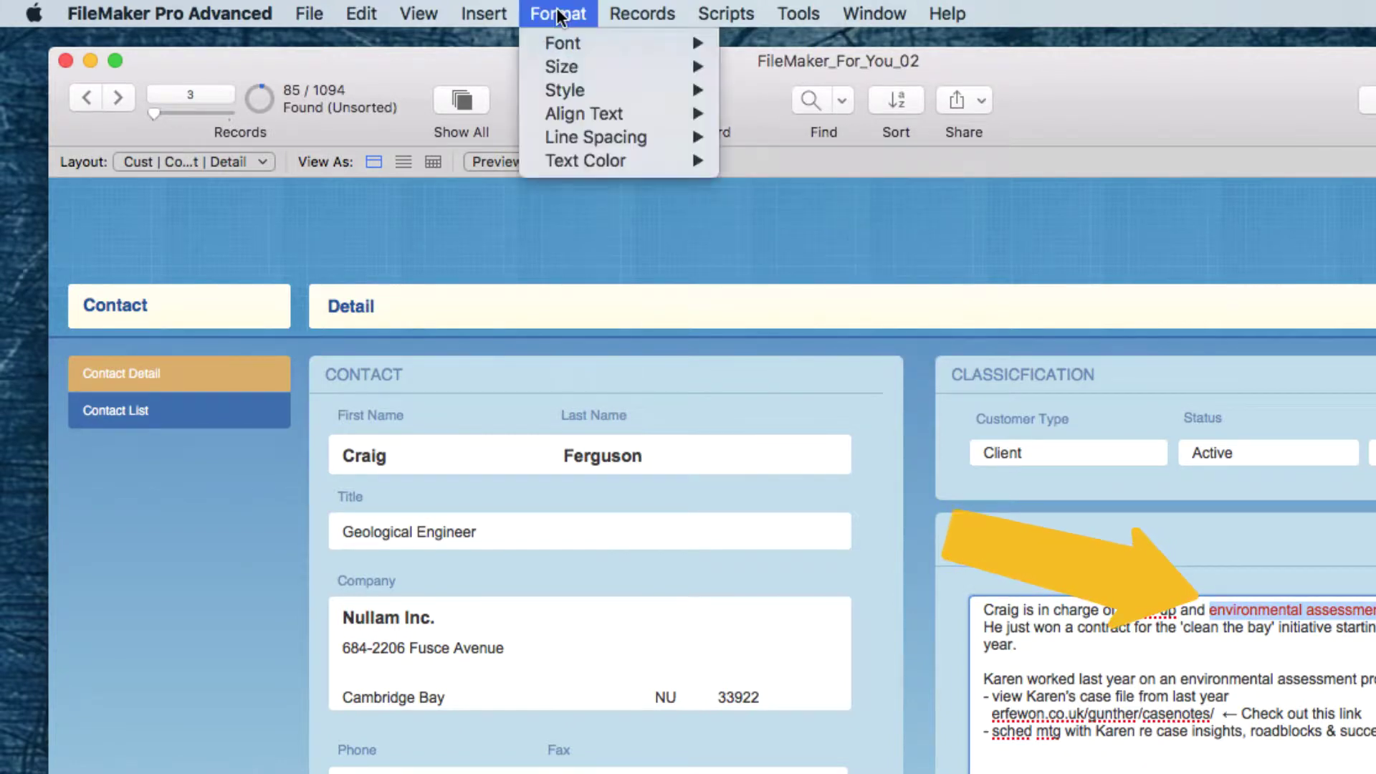
mouse_move(561, 92)
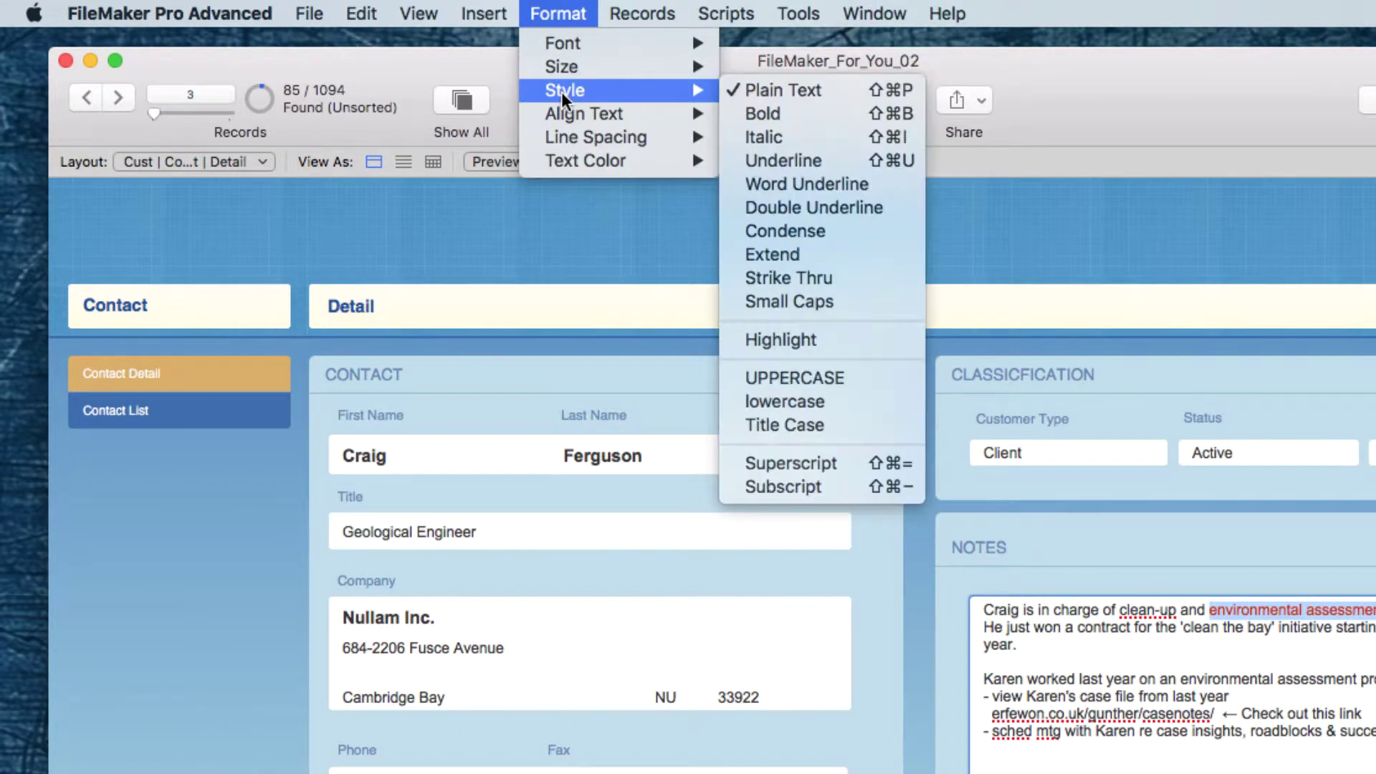
left_click(856, 113)
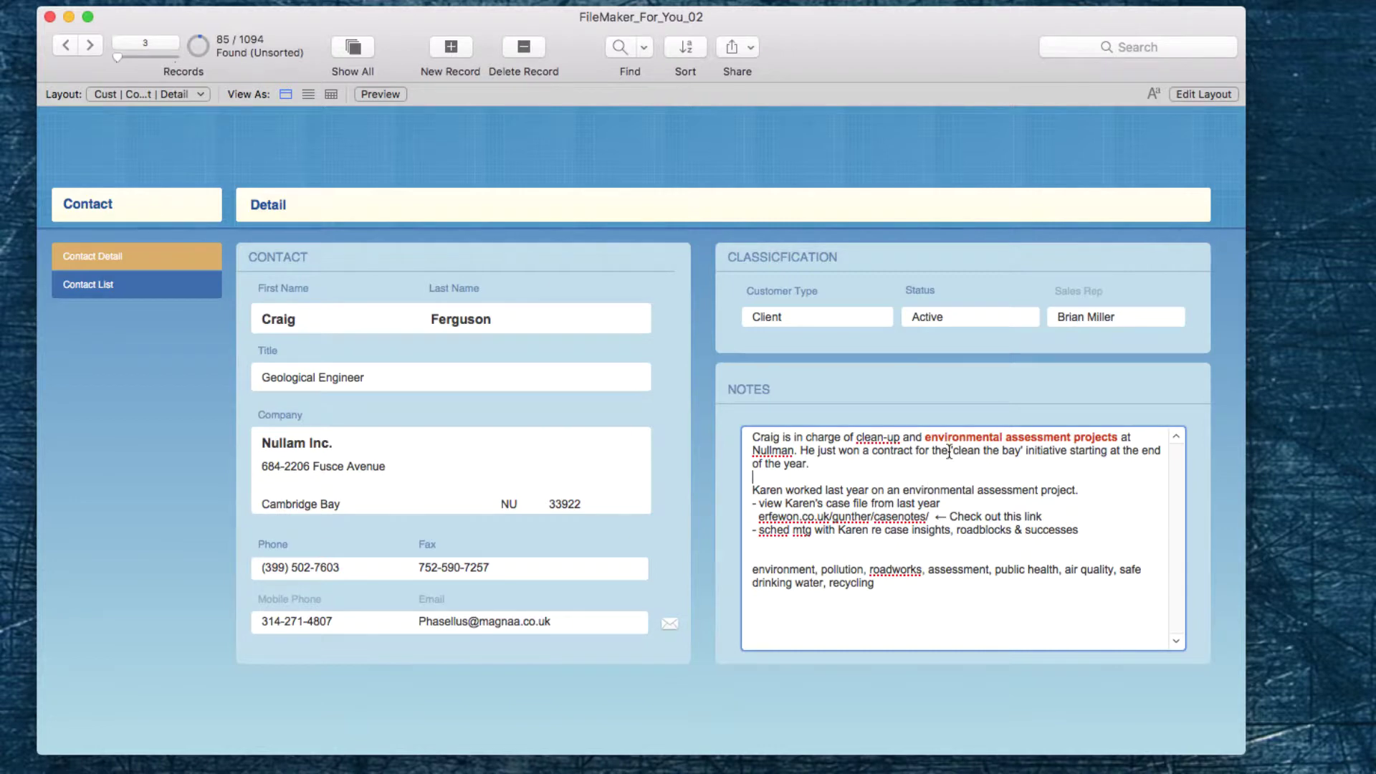
Step: Make the phrase "clean the bay' initiative" in the notes dark blue and bold
left_click_drag(953, 451, 1065, 456)
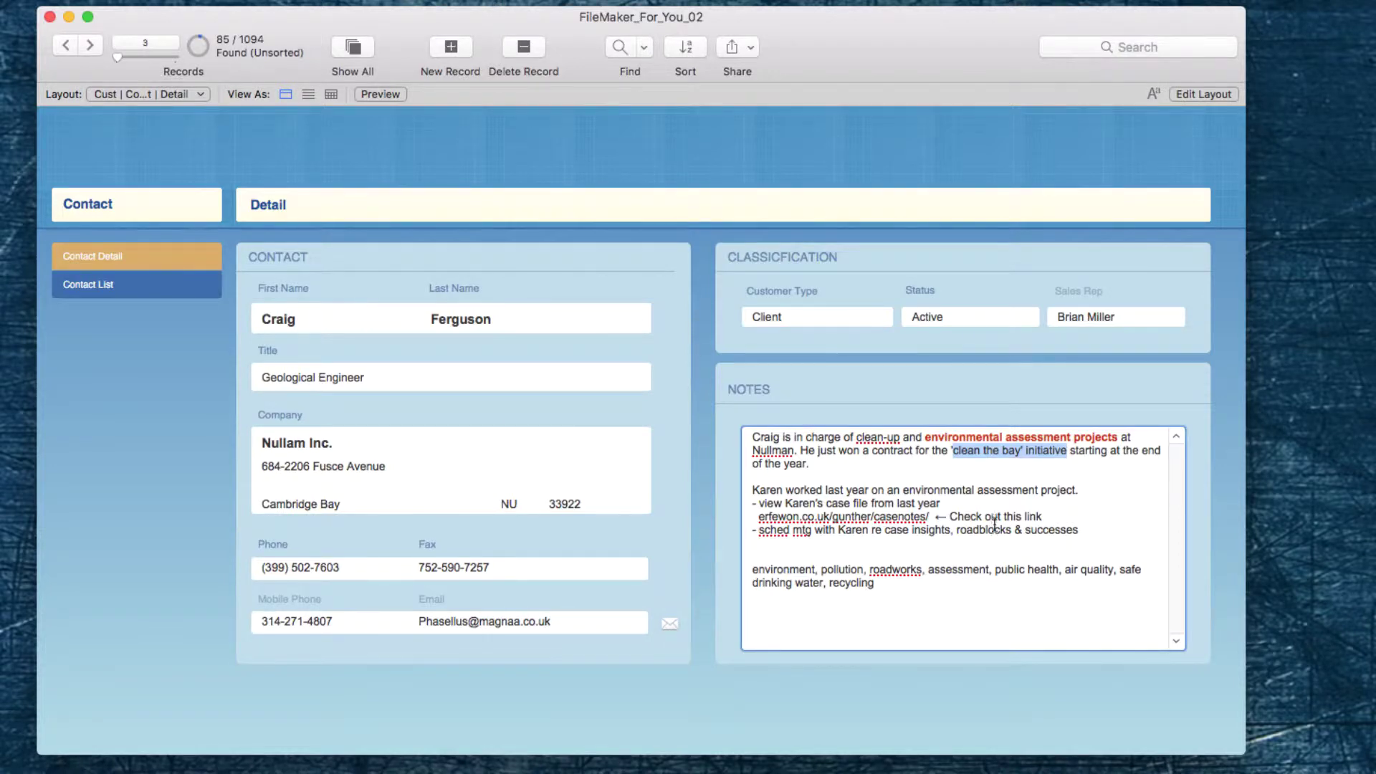
right_click(1000, 449)
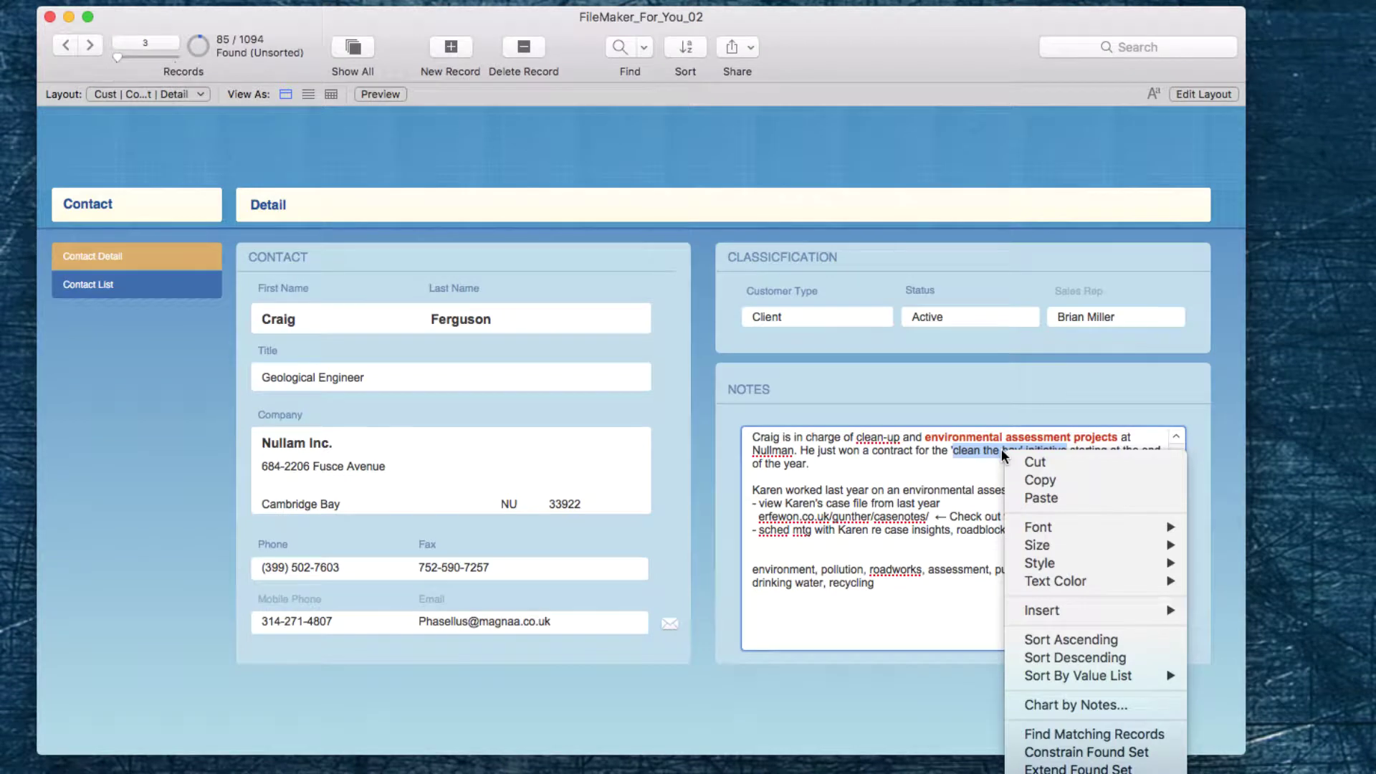
mouse_move(1048, 546)
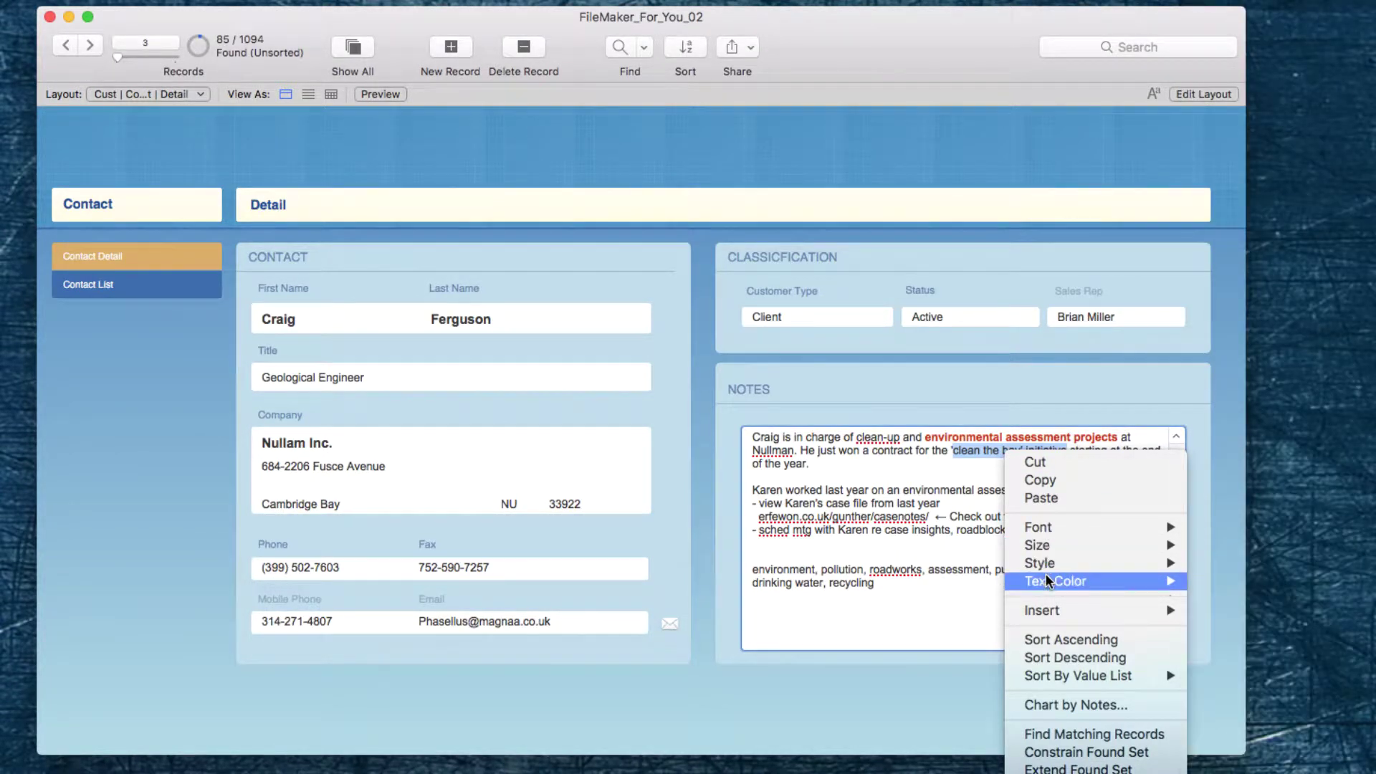
mouse_move(1043, 575)
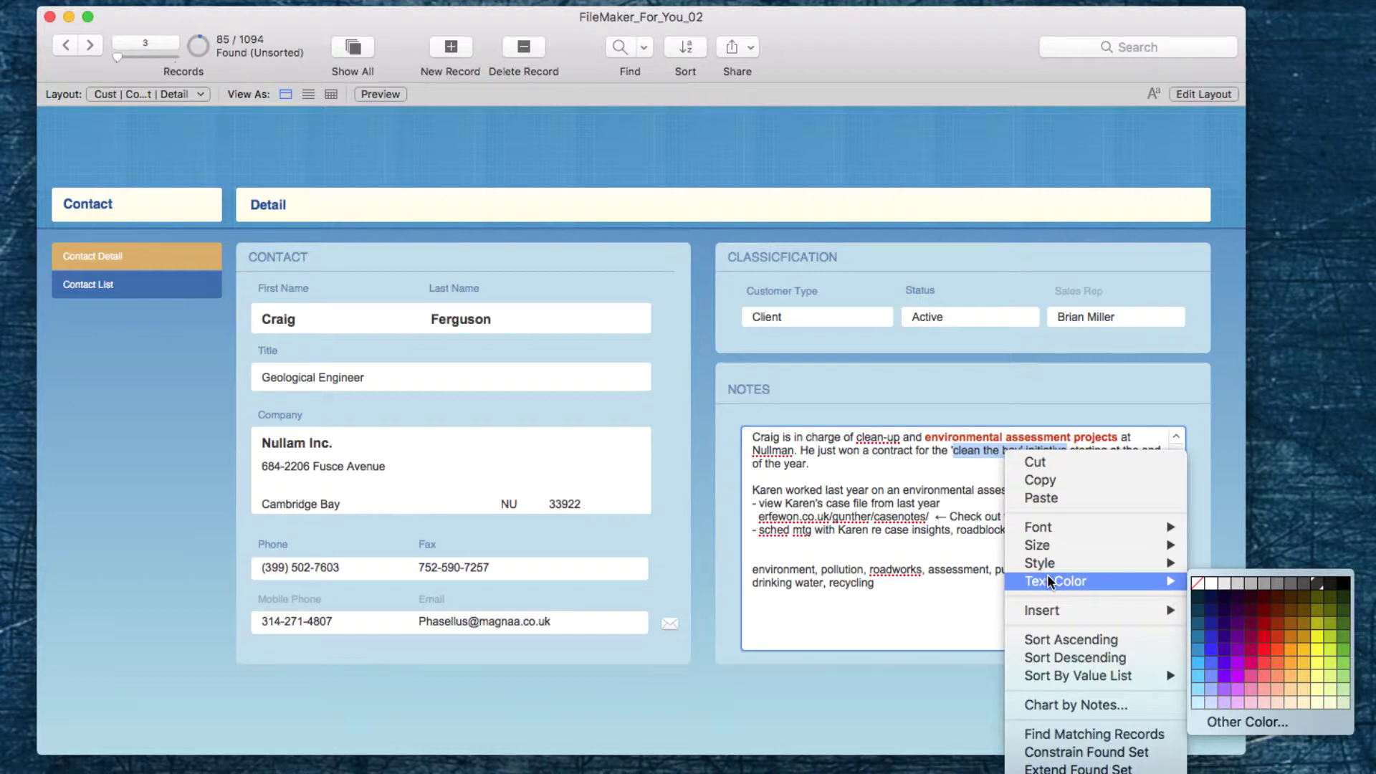
left_click(1200, 624)
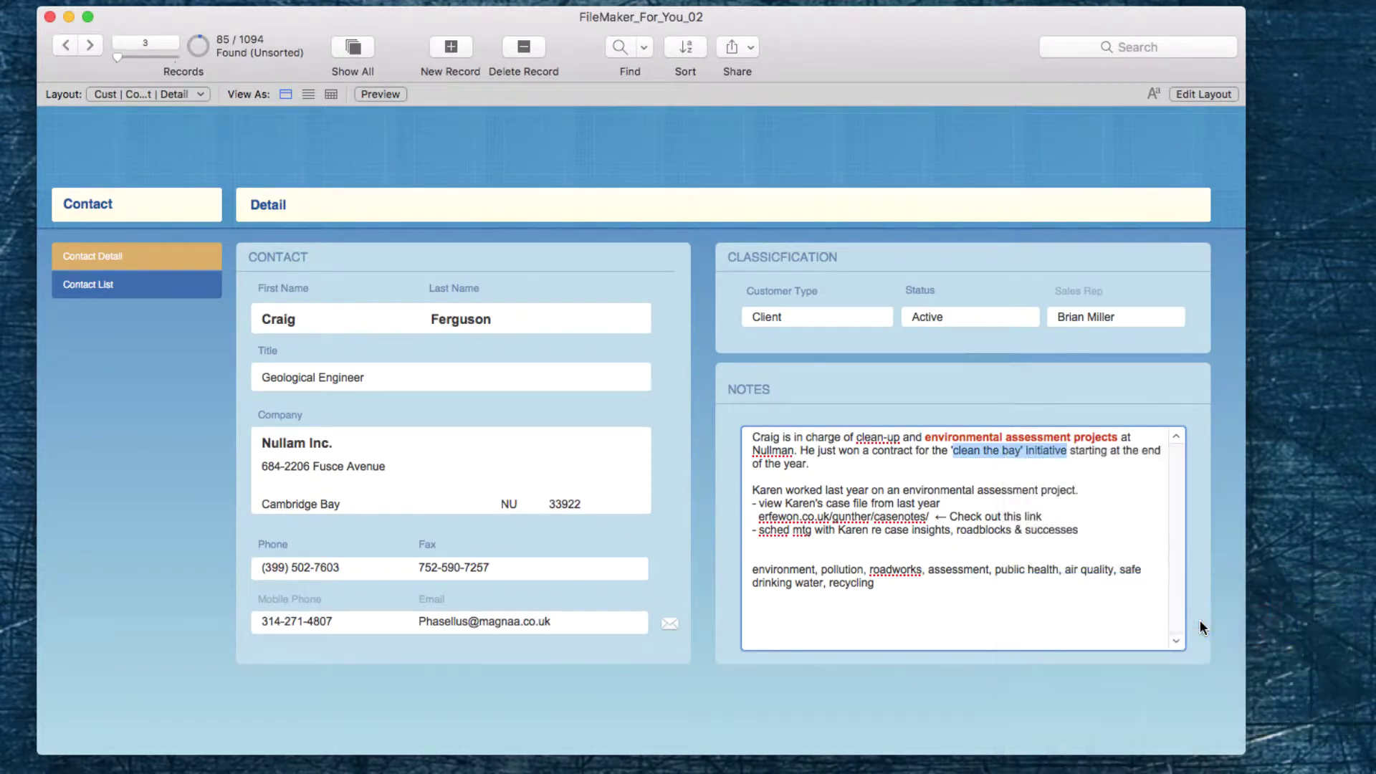
right_click(974, 446)
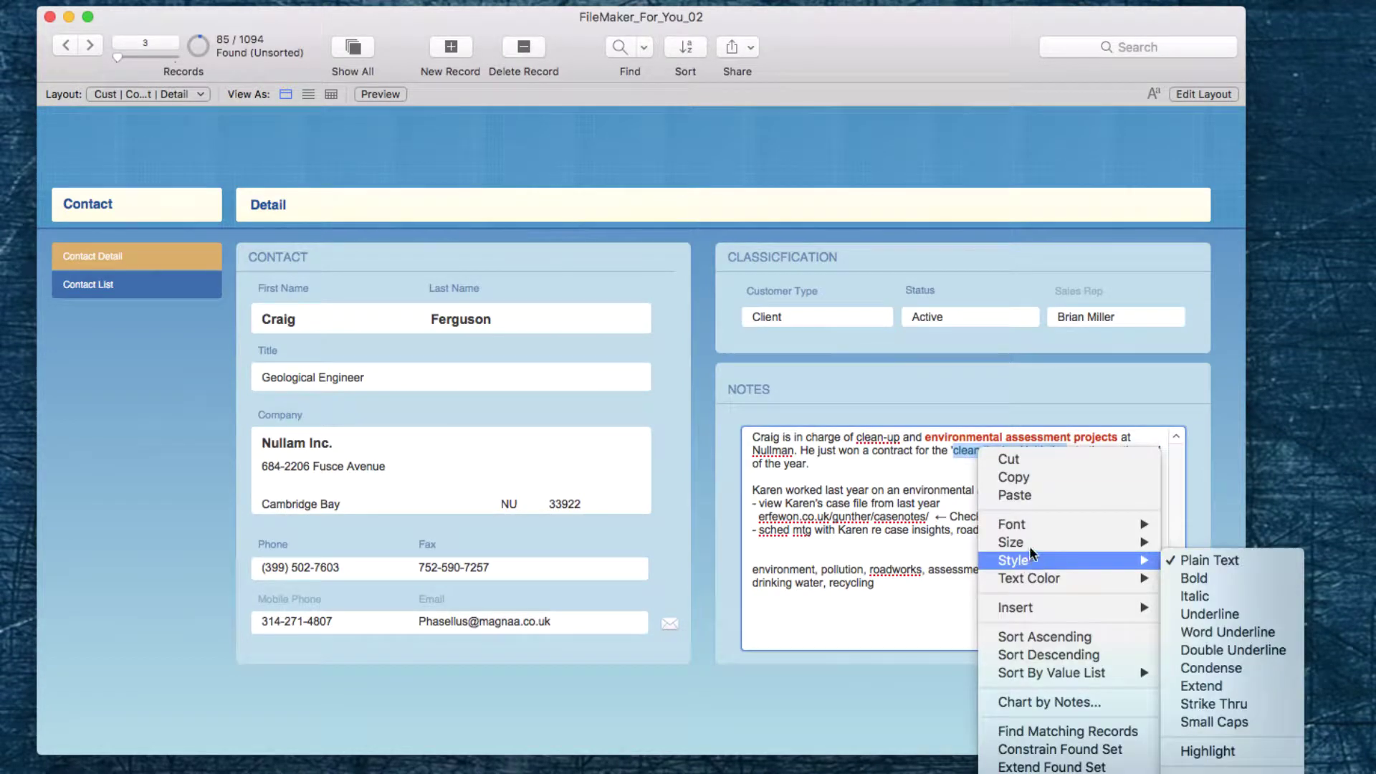
left_click(1167, 580)
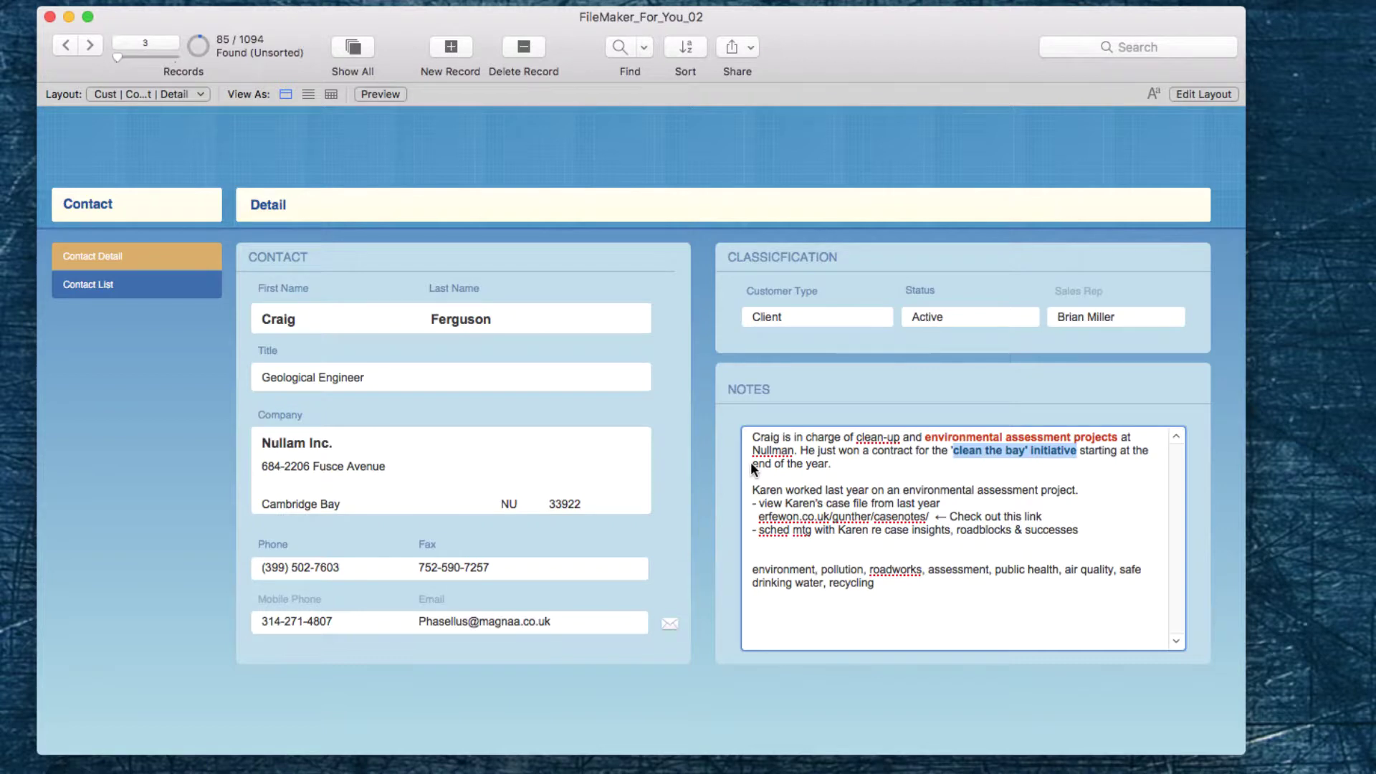
Step: Make the phrase "end of the year" in the first notes paragraph bold and red
key("super+a")
left_click(803, 464)
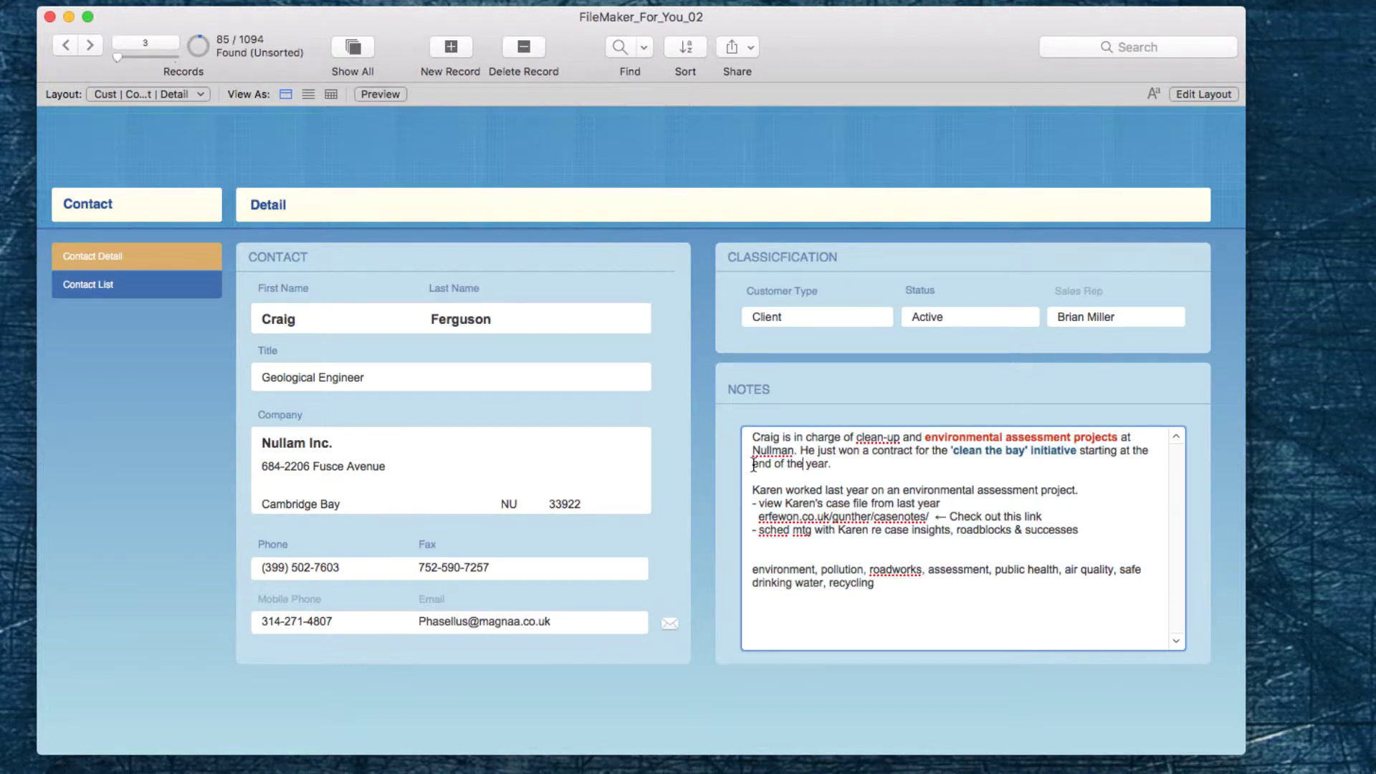
left_click_drag(754, 464, 826, 471)
right_click(815, 466)
mouse_move(868, 577)
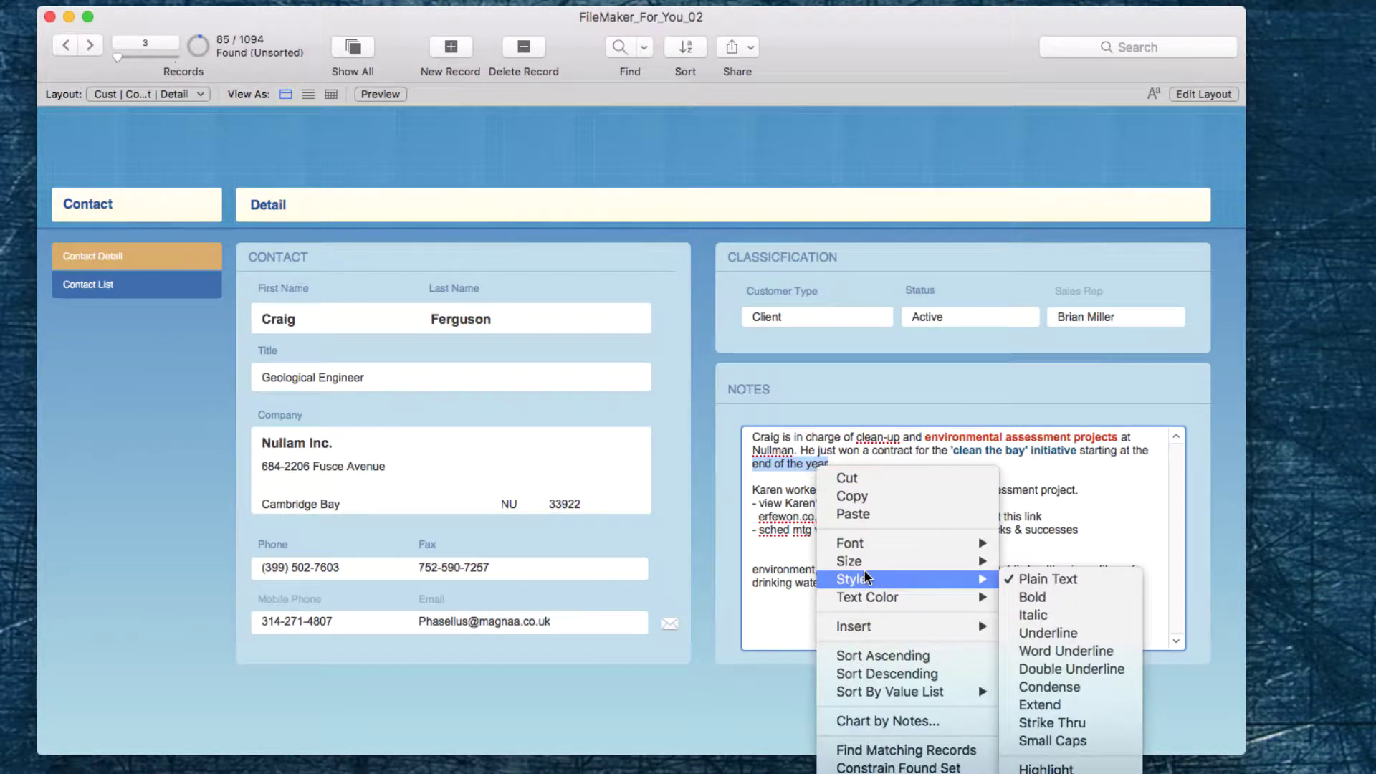
left_click(1050, 595)
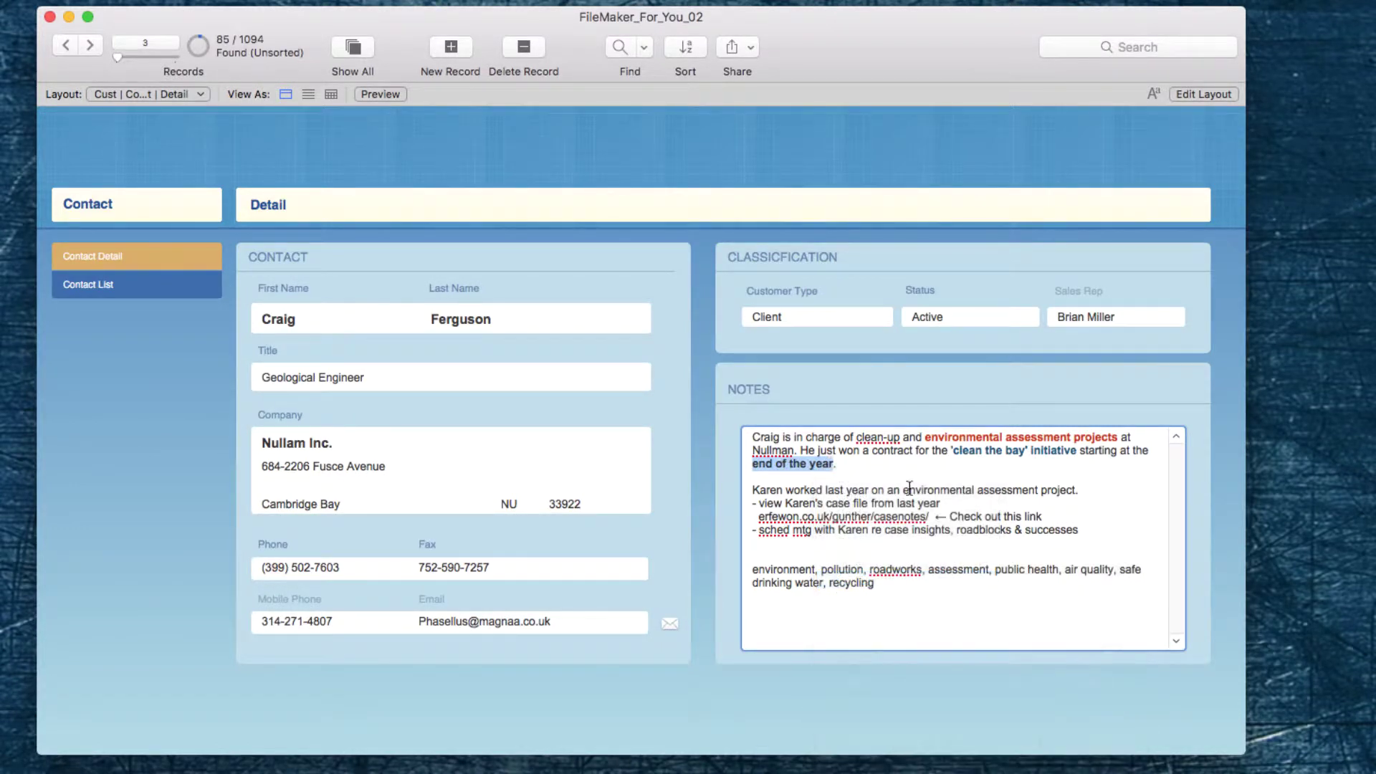
right_click(786, 467)
mouse_move(922, 601)
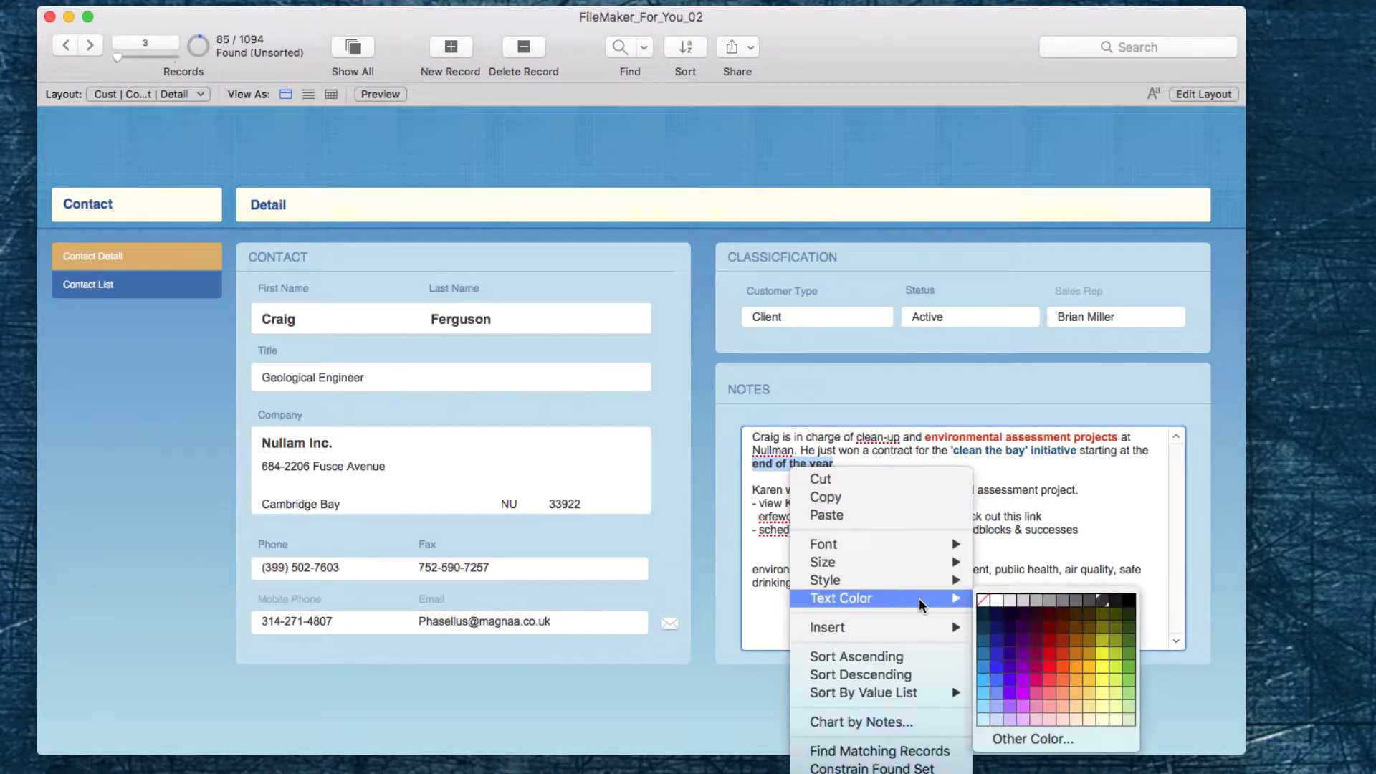
left_click(1063, 640)
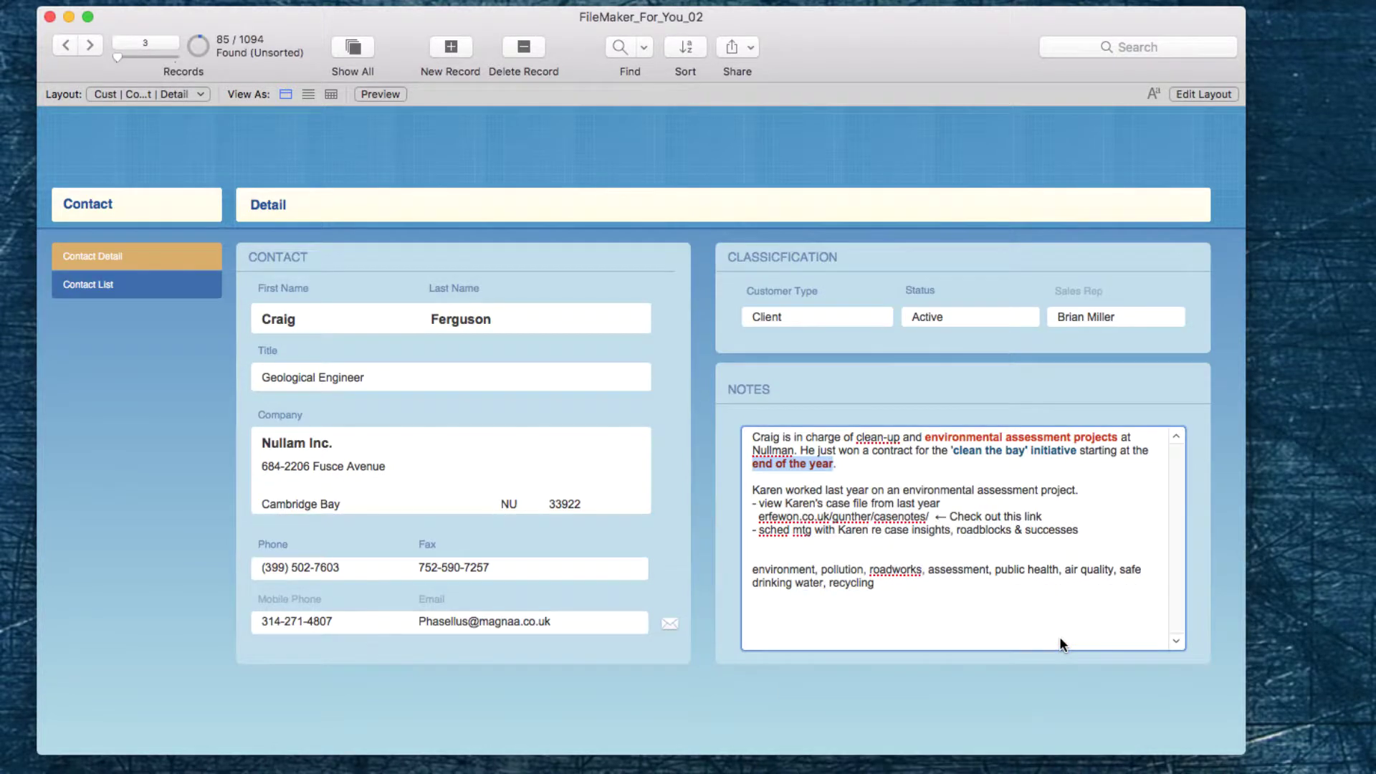
Step: Format the first name that opens the second notes paragraph as bold blue text
left_click(757, 489)
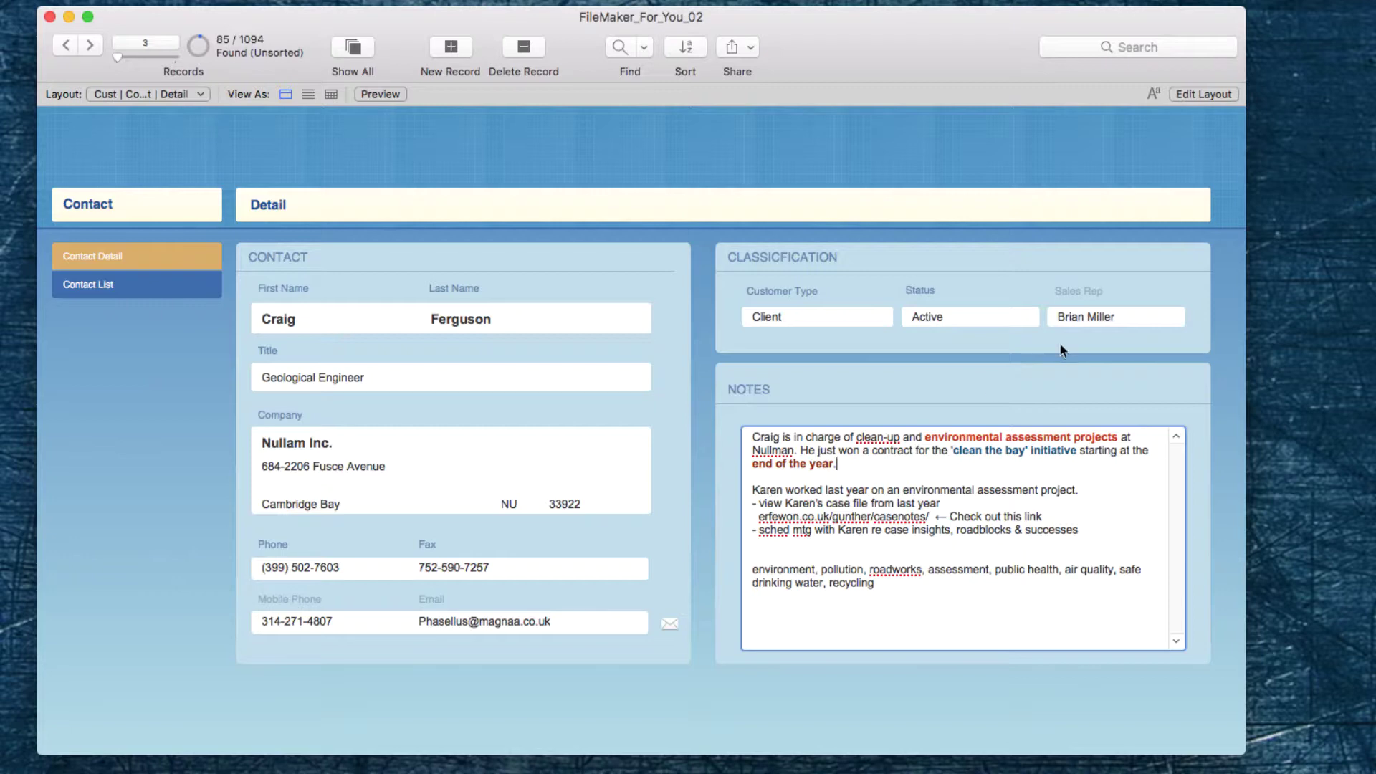
double_click(766, 490)
right_click(767, 490)
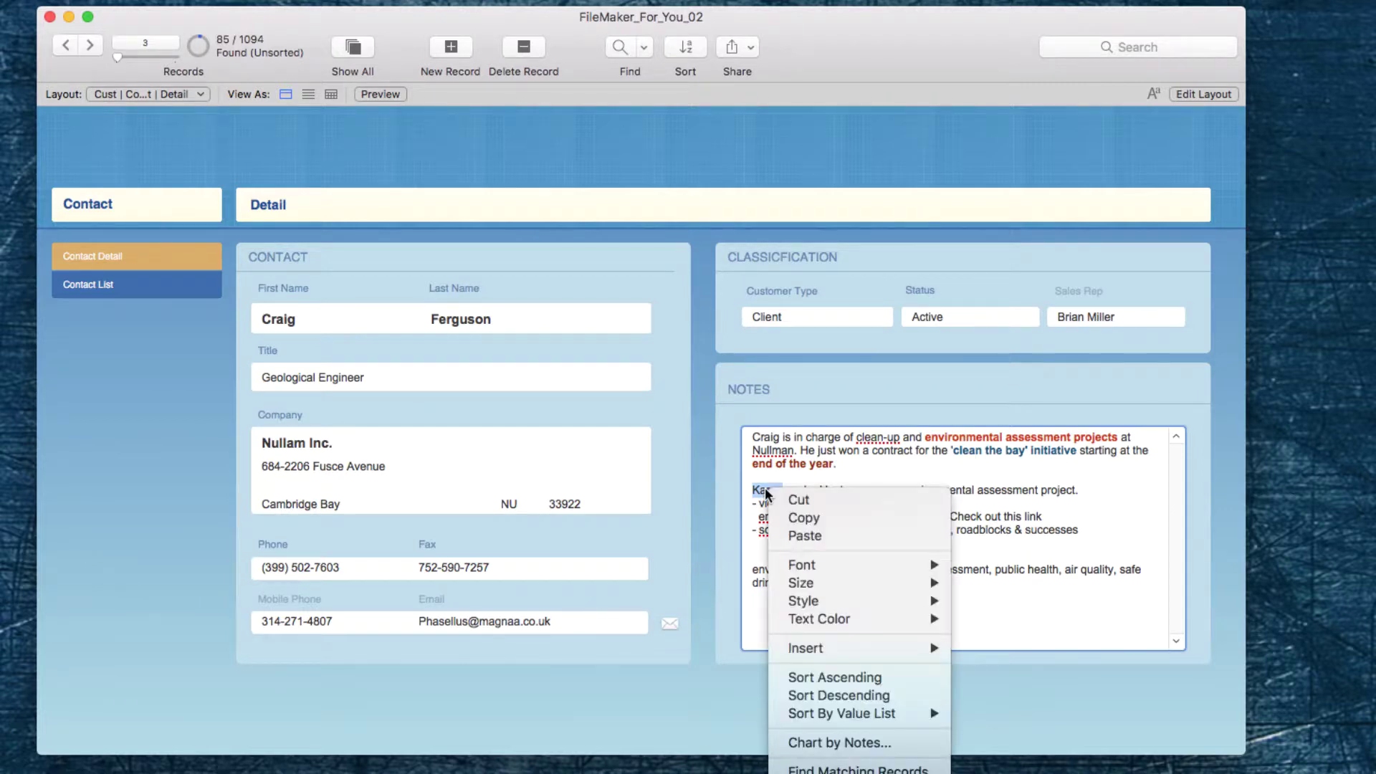
mouse_move(817, 619)
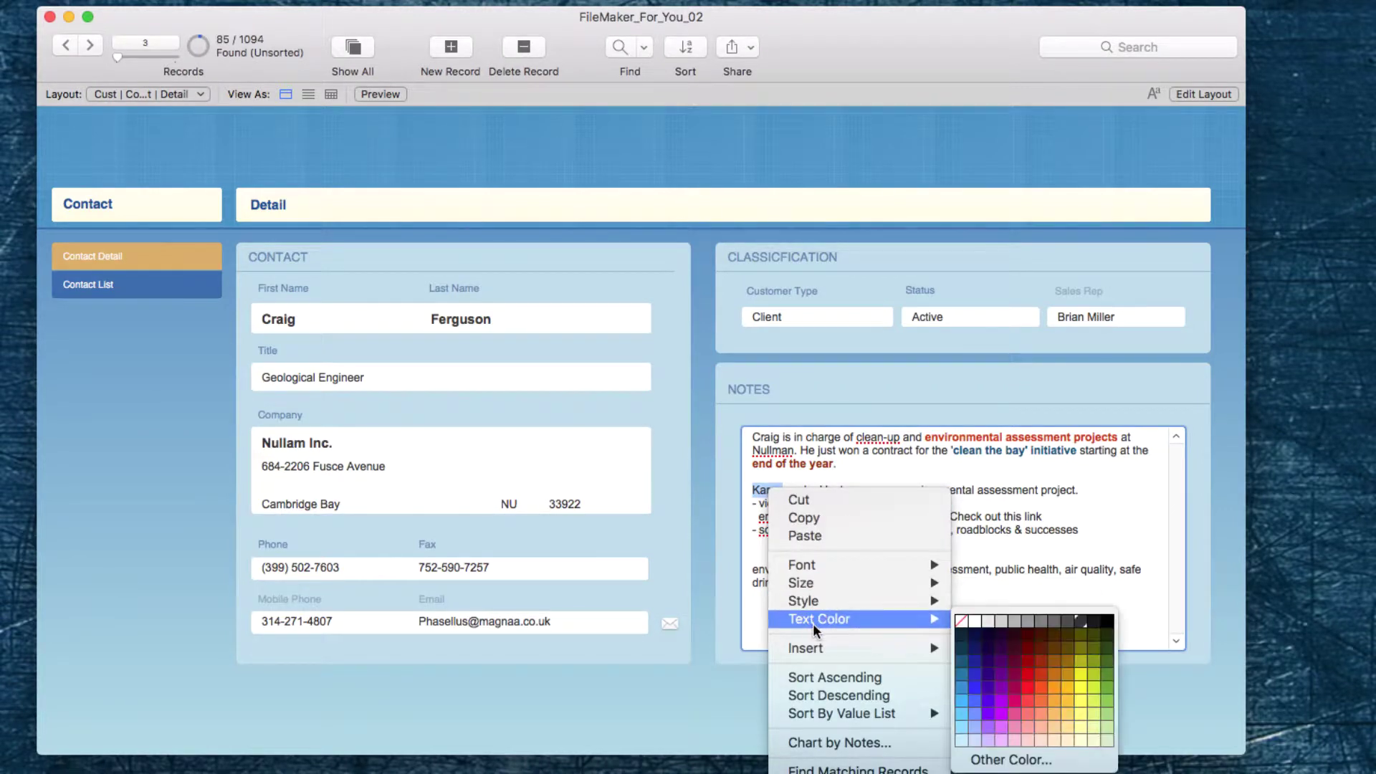
left_click(975, 675)
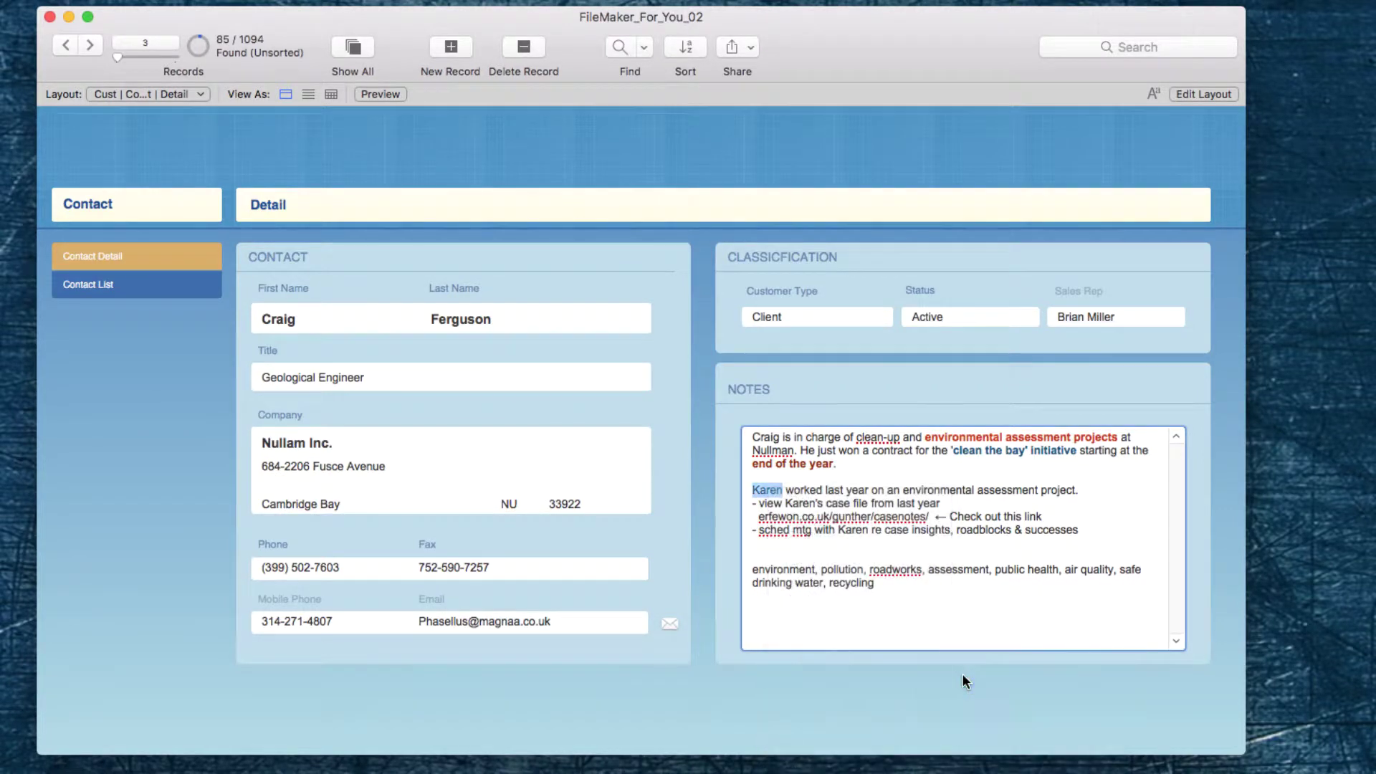
right_click(774, 502)
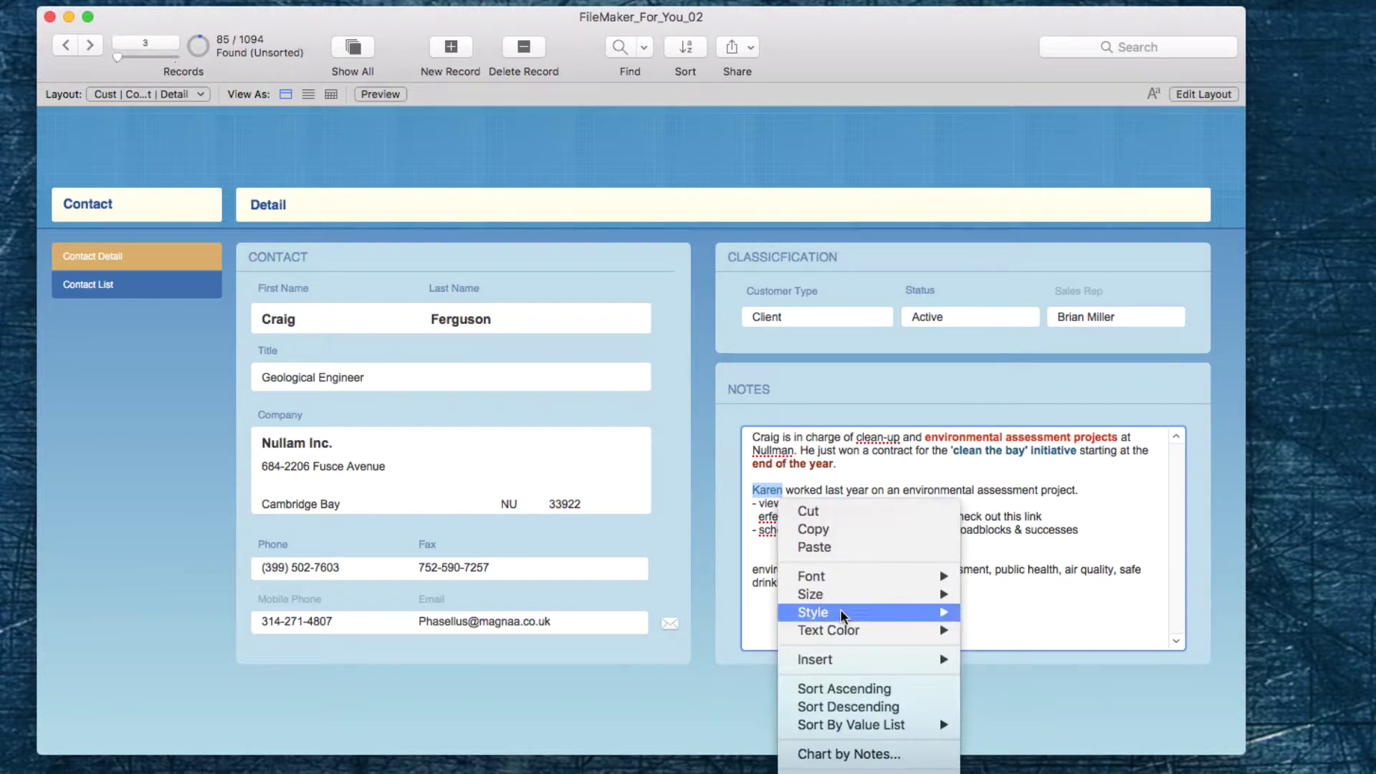
mouse_move(844, 613)
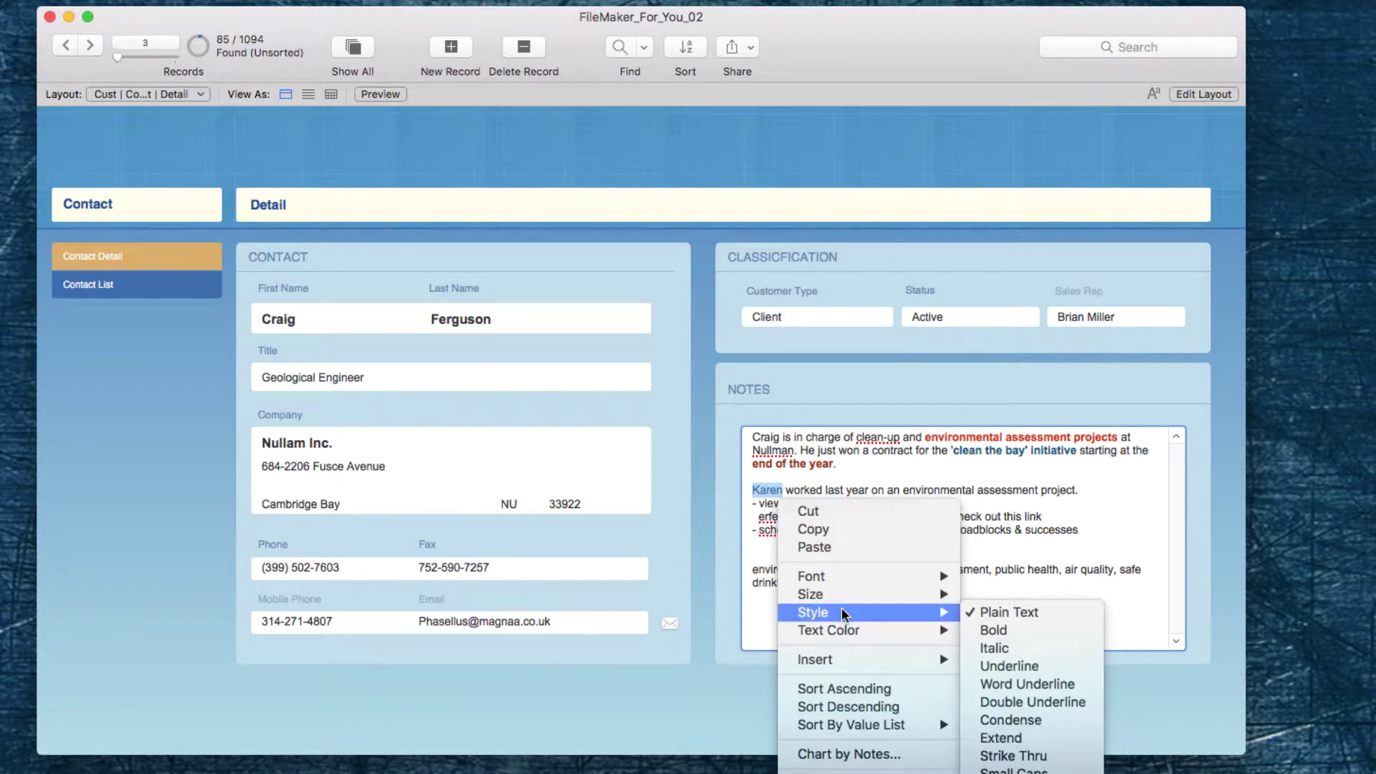
left_click(1017, 629)
left_click(990, 503)
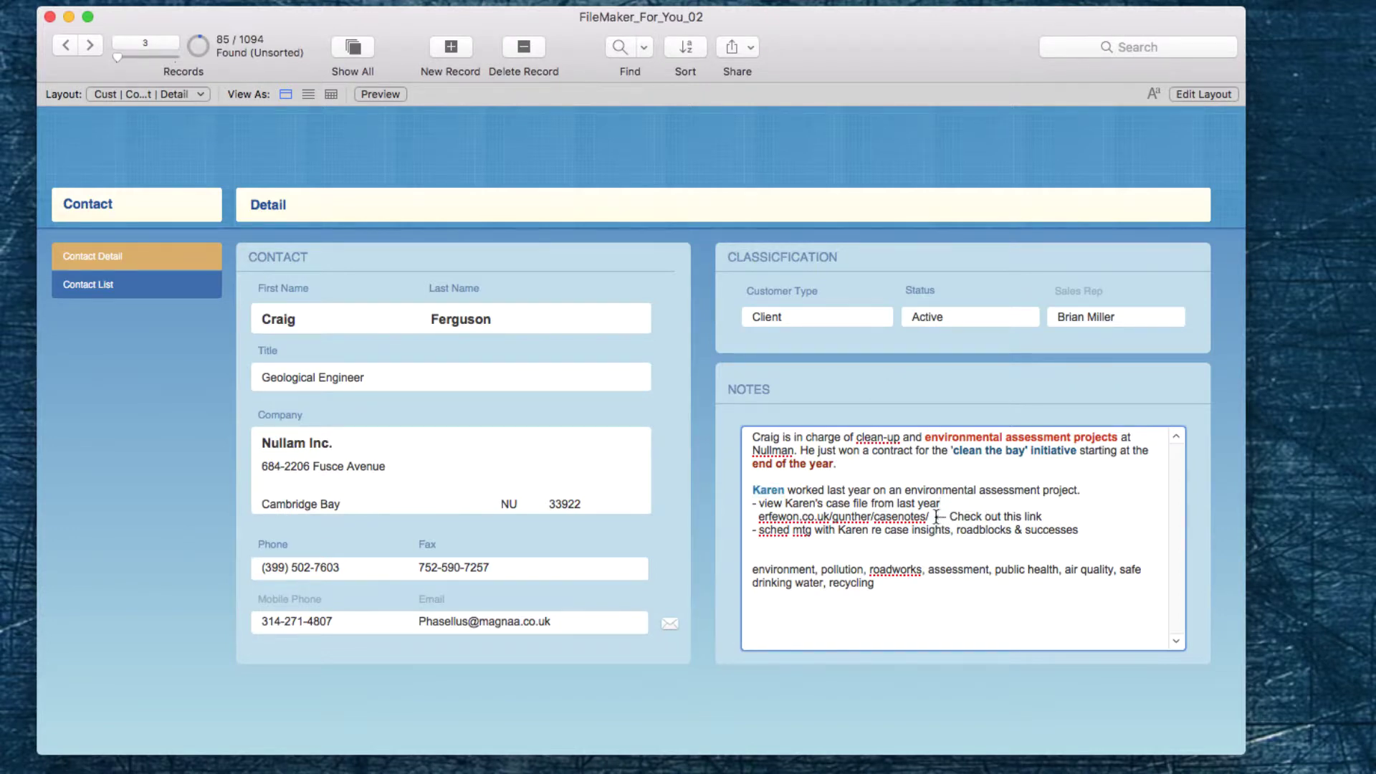
Step: Color the remark "← Check out this link" beside the web address in the notes golden orange
left_click_drag(937, 516, 1044, 516)
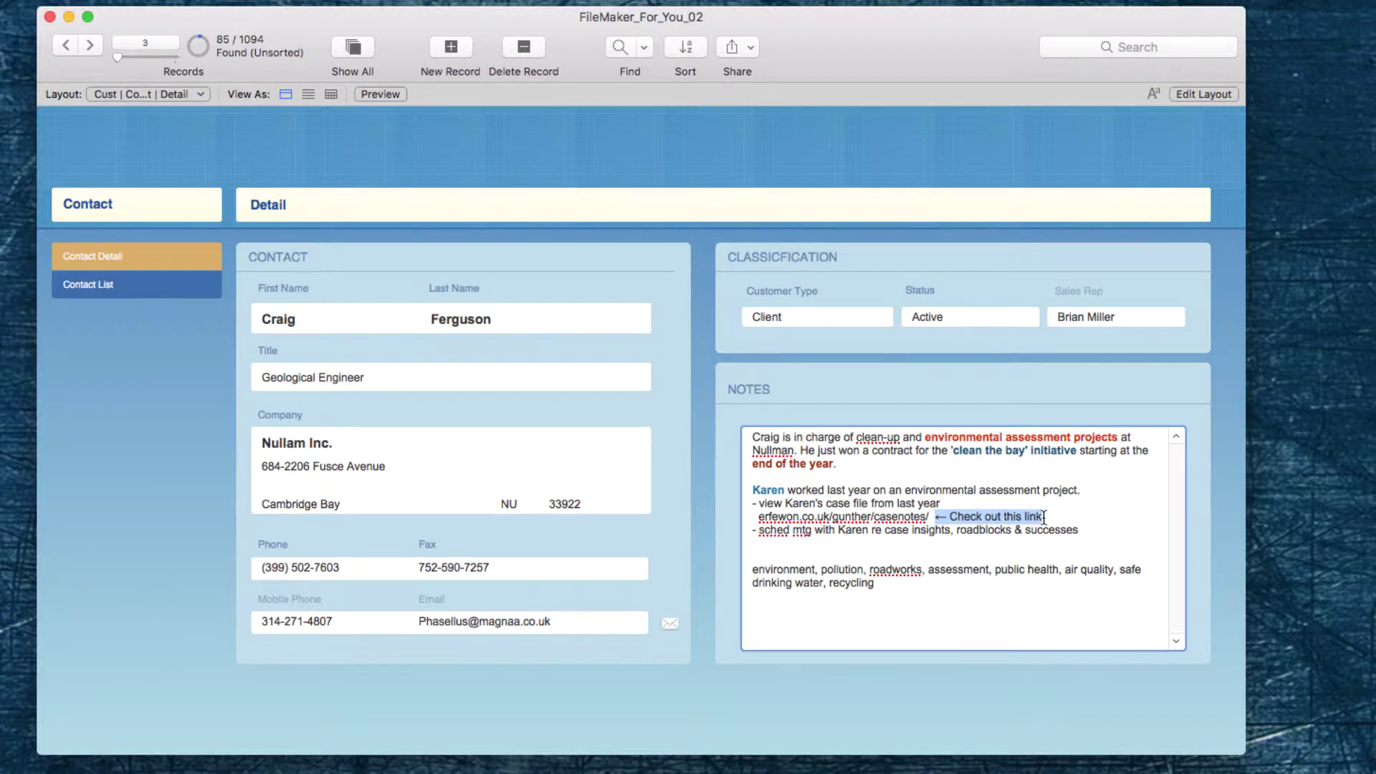
right_click(996, 518)
mouse_move(1048, 648)
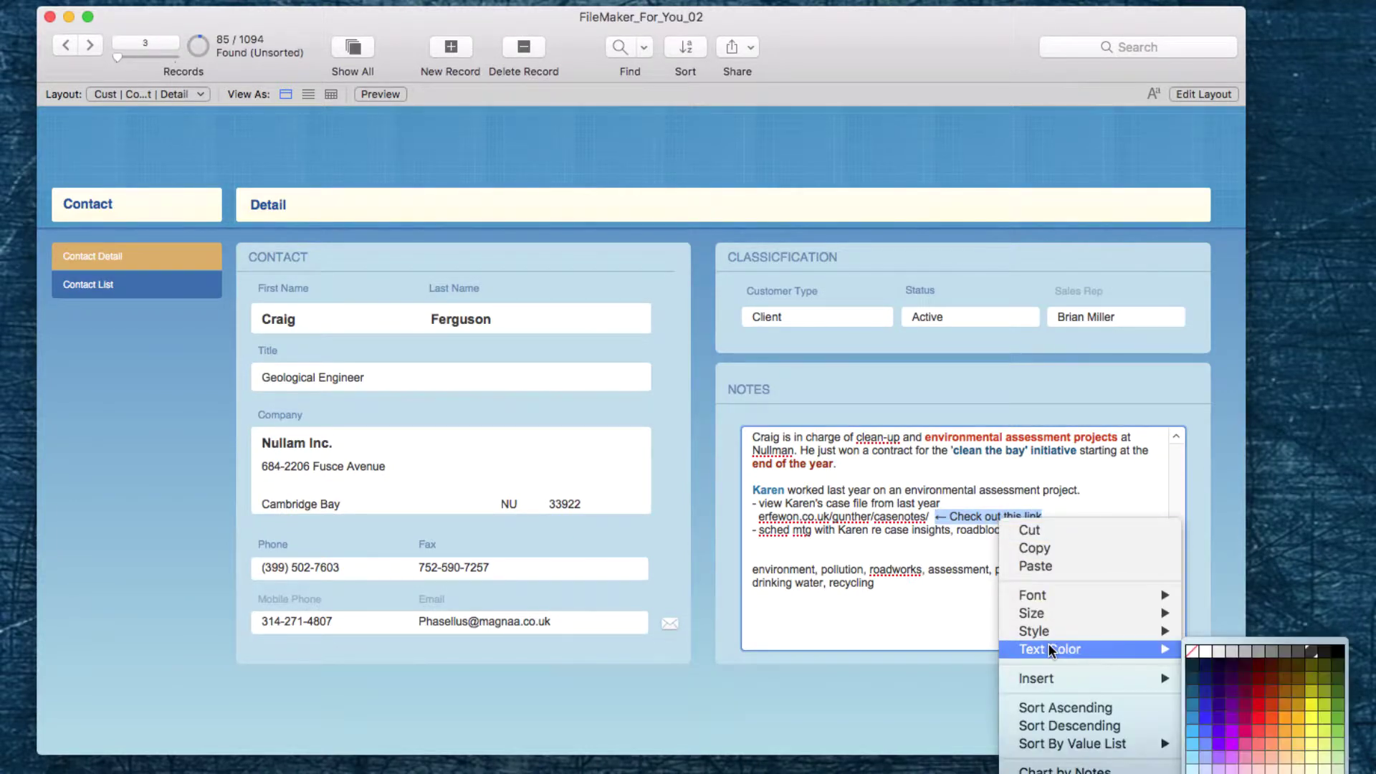
left_click(1298, 704)
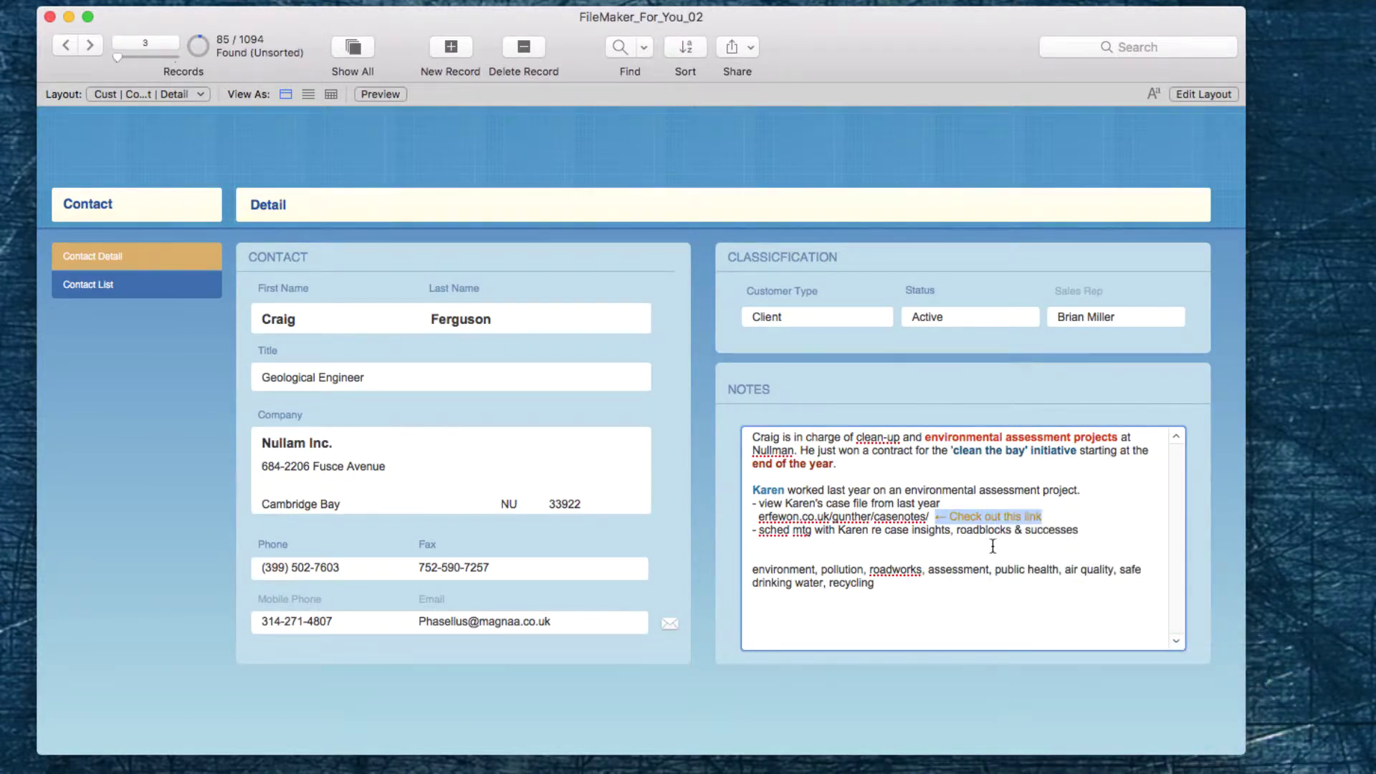
left_click(760, 543)
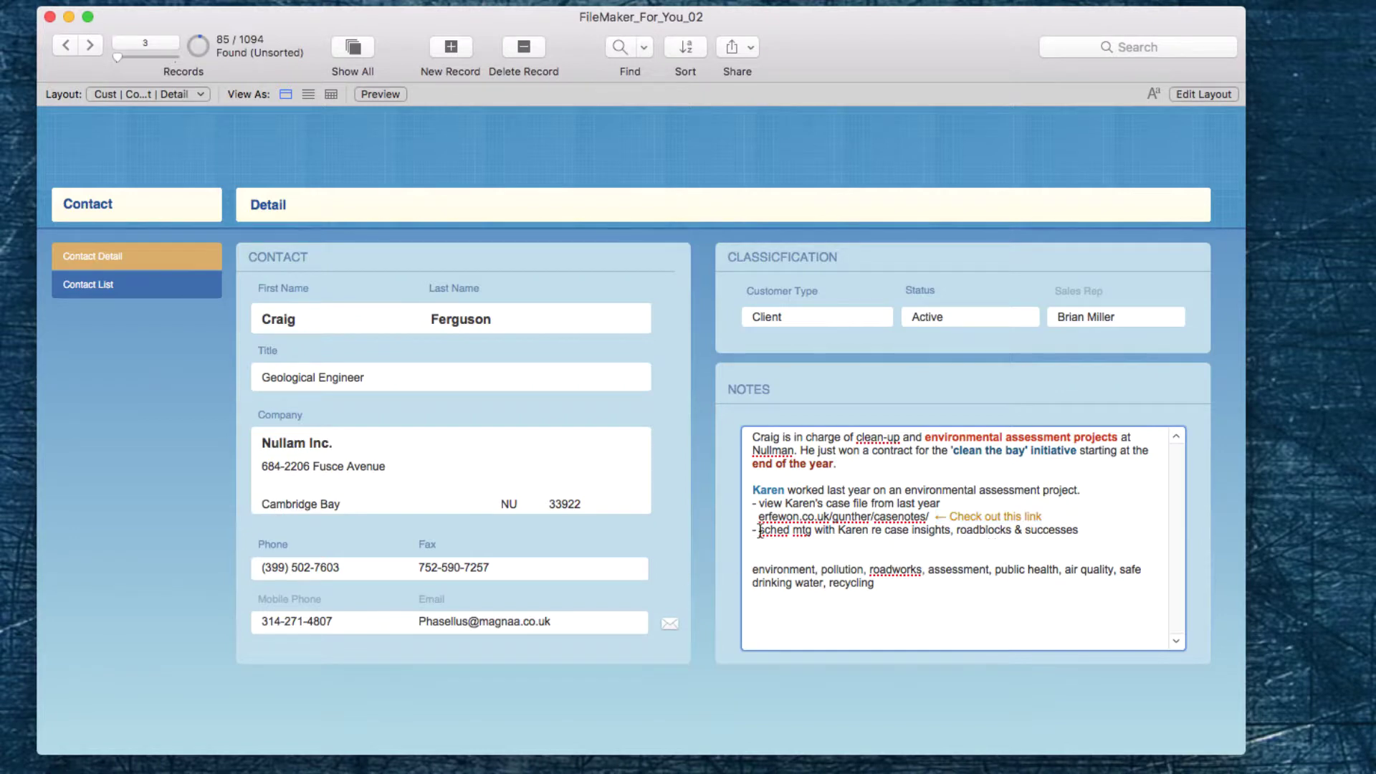
Step: Color the words "sched mtg" in the last bulleted line of the notes red
left_click_drag(758, 530, 810, 533)
right_click(808, 532)
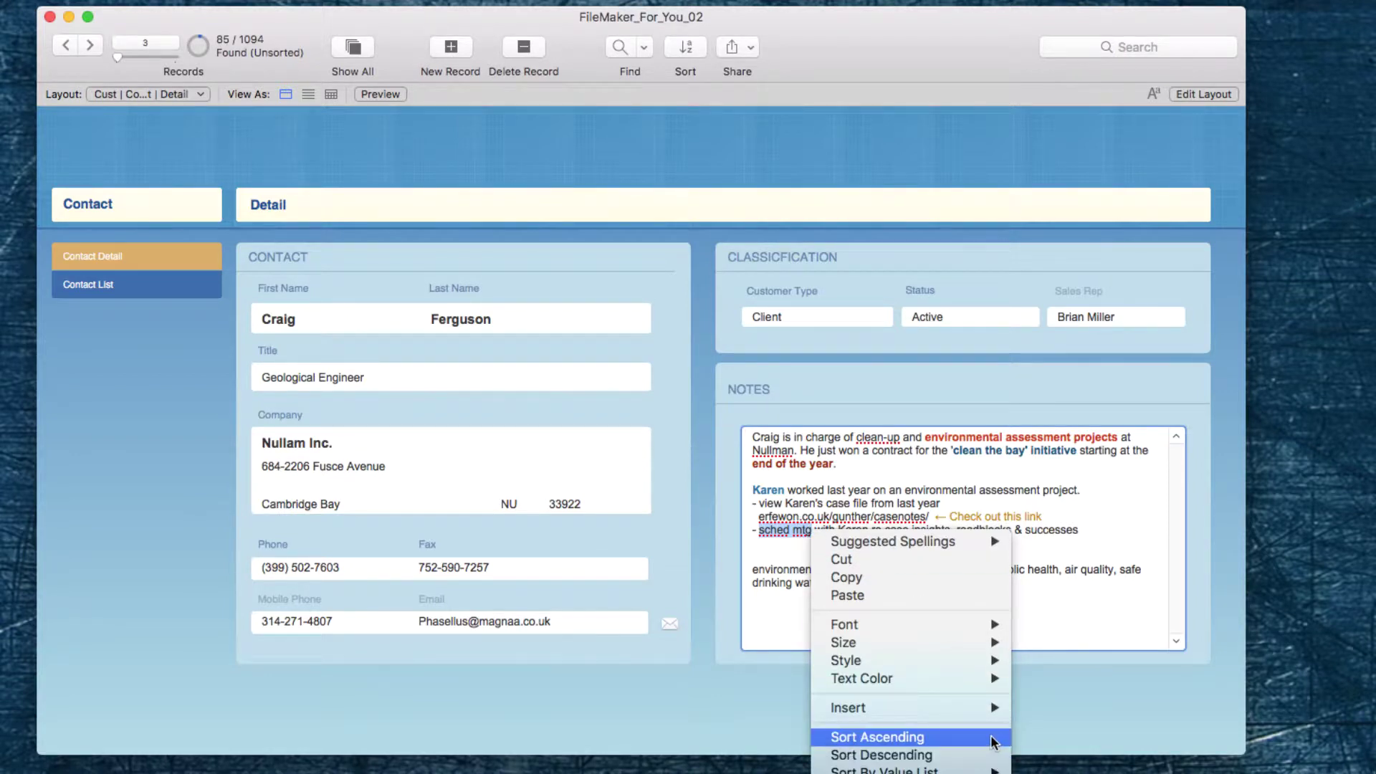
mouse_move(992, 677)
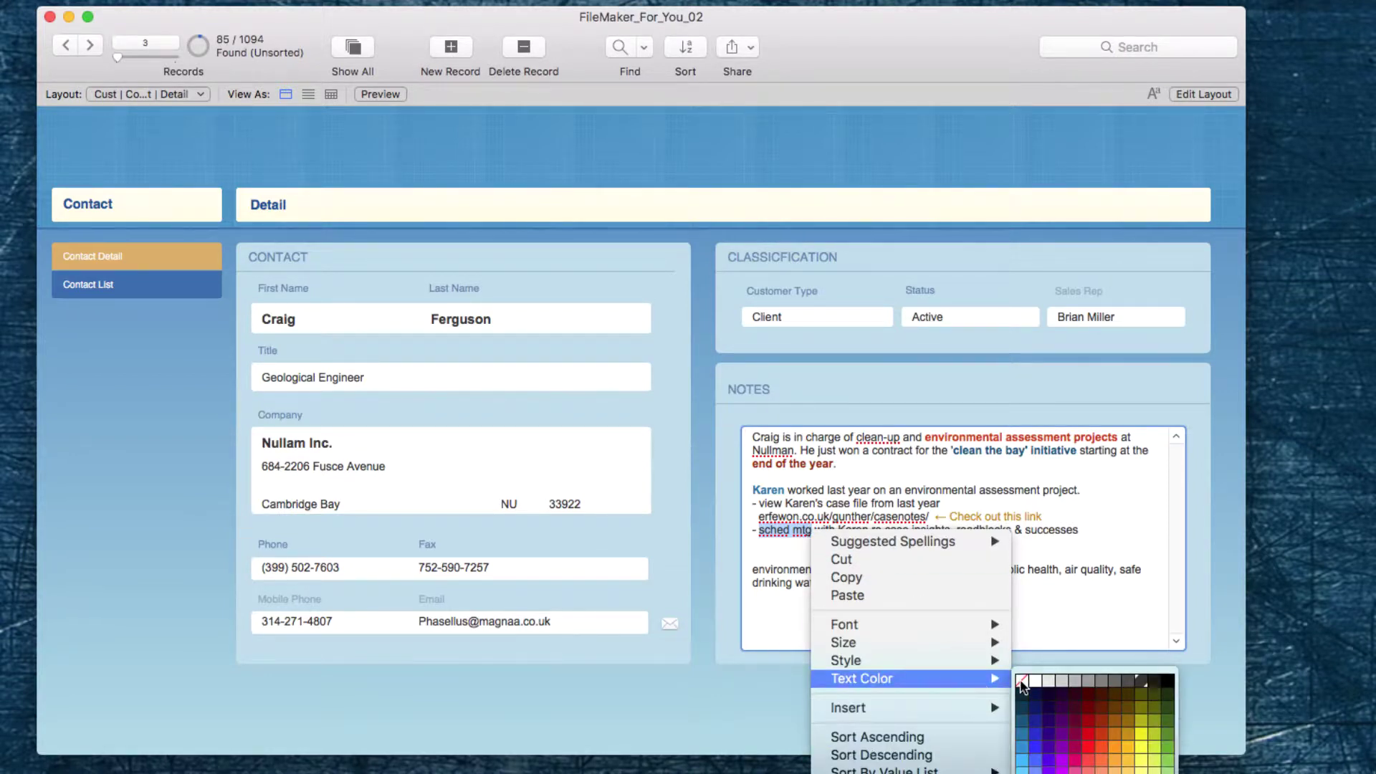
left_click(1108, 738)
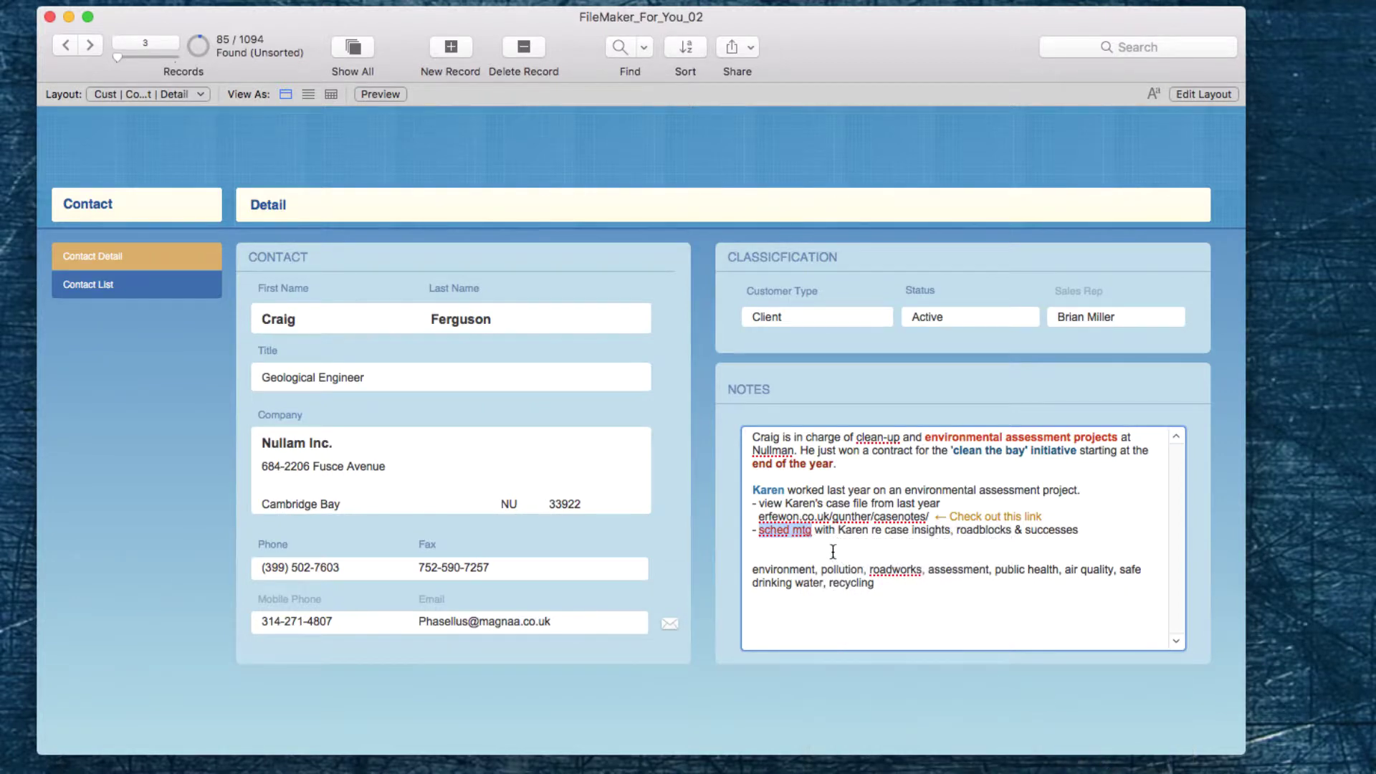
Step: Make the words "sched mtg" in the last bulleted line of the notes bold
right_click(802, 538)
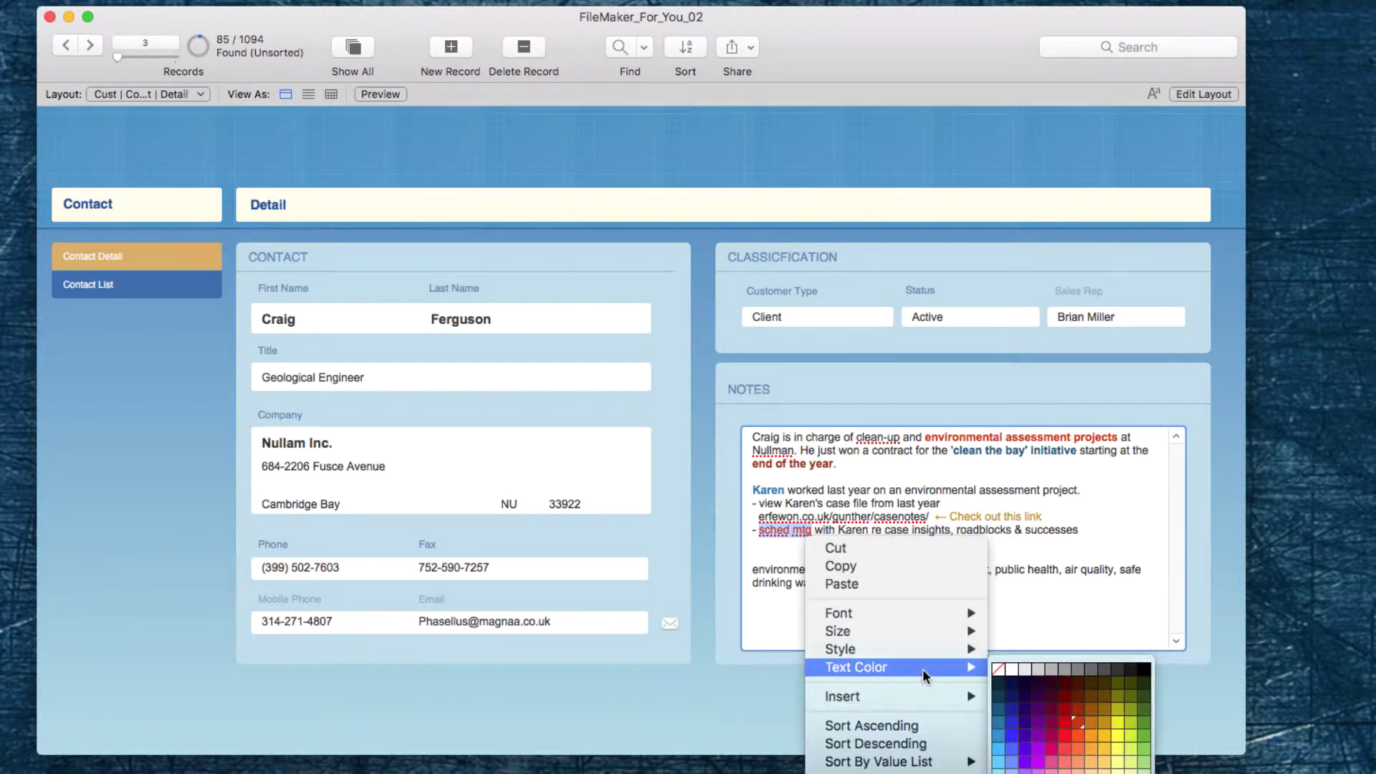
mouse_move(907, 649)
left_click(995, 666)
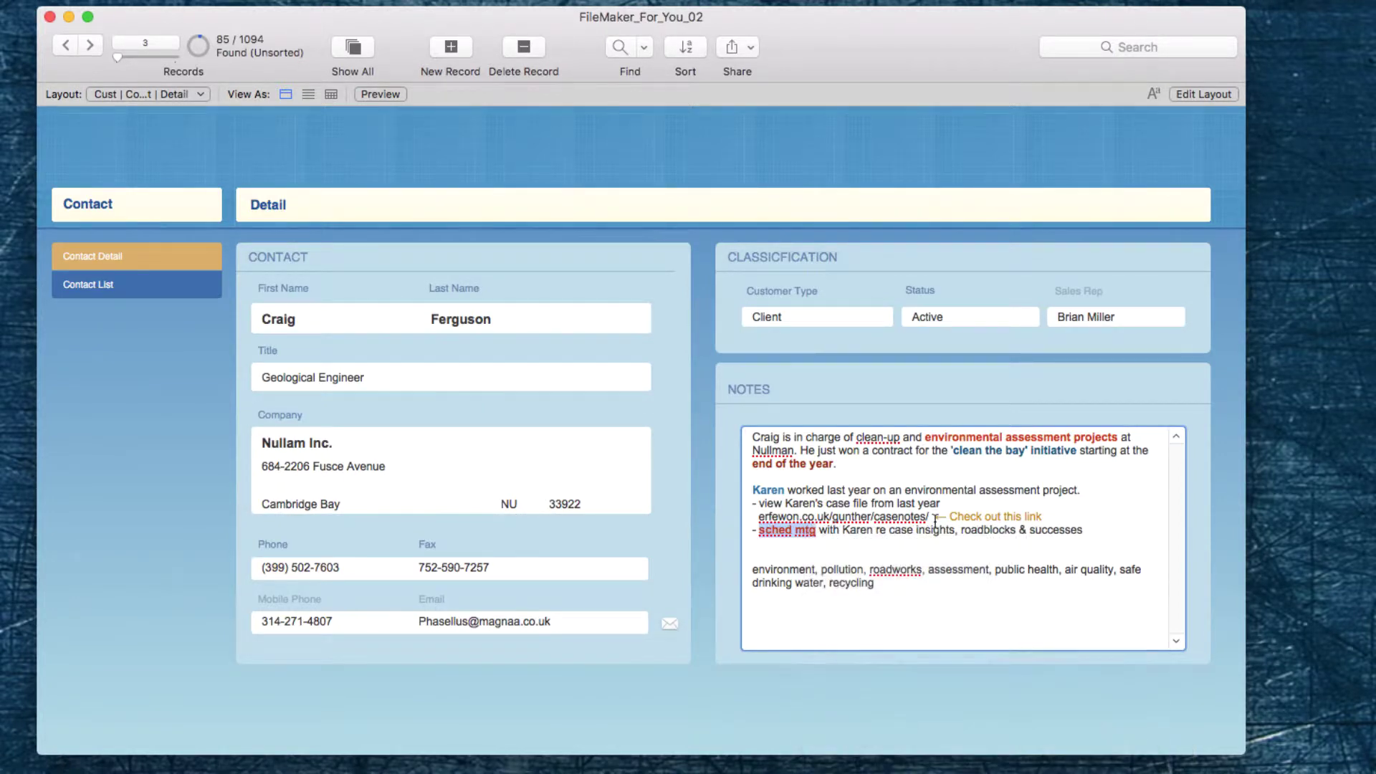
left_click(934, 517)
left_click(919, 552)
left_click(880, 610)
Step: Format the keyword phrase "safe drinking water" at the end of the notes as 18 point bold text
left_click_drag(1121, 570, 826, 587)
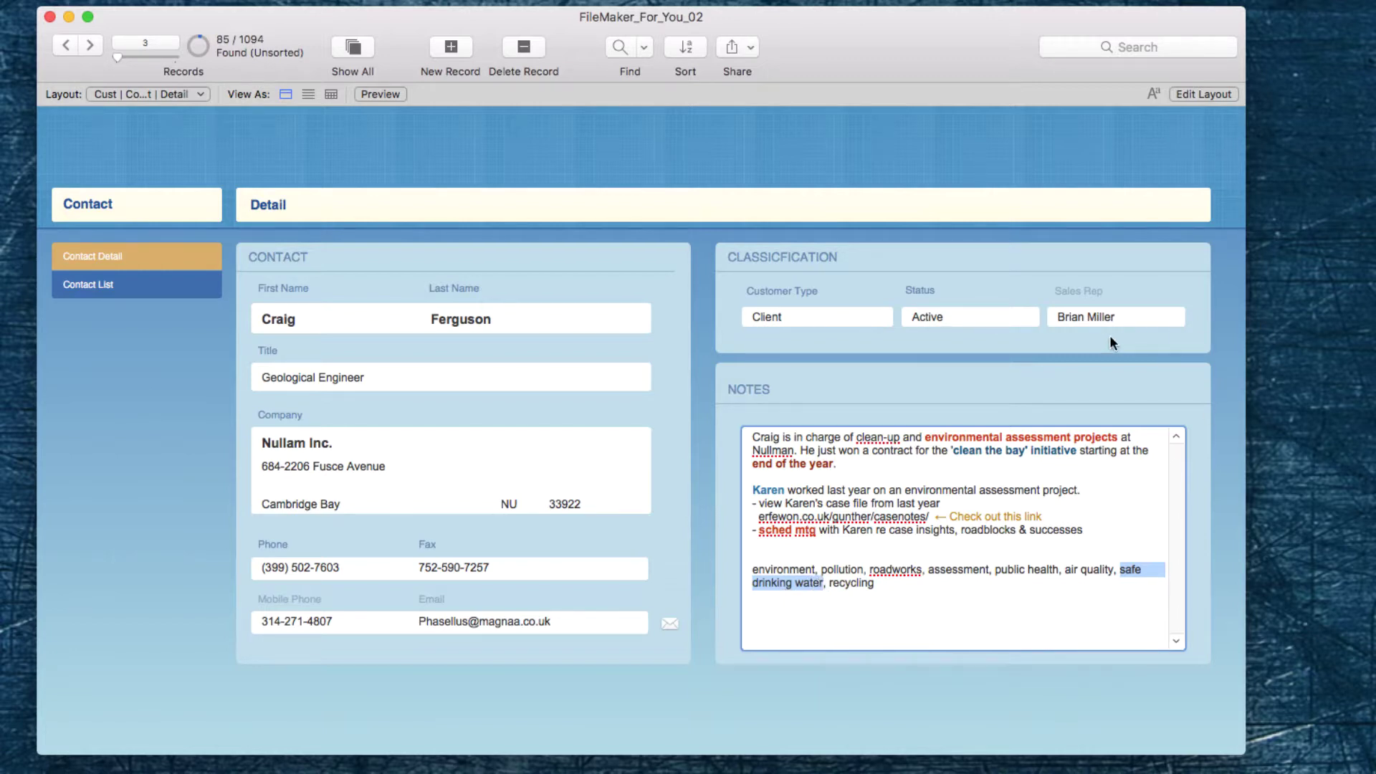
right_click(767, 582)
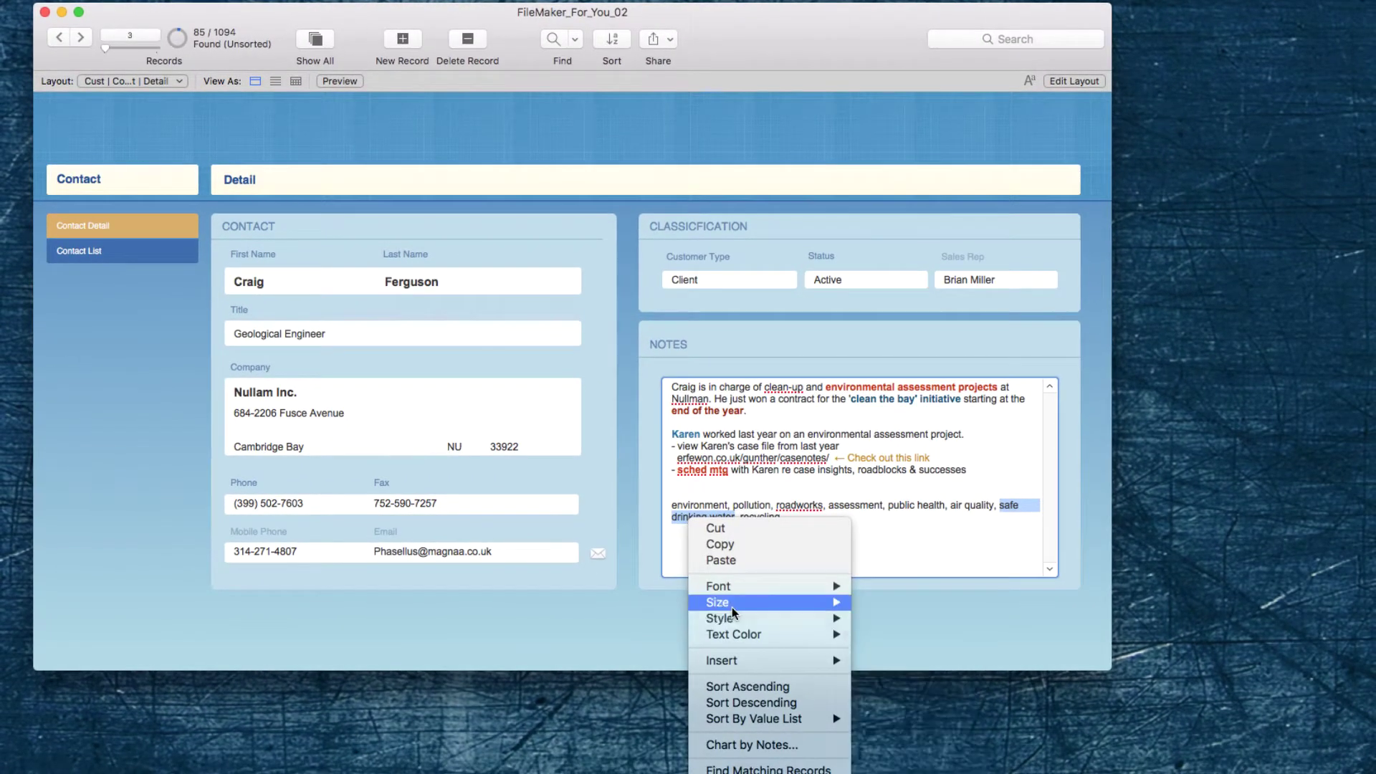
mouse_move(732, 608)
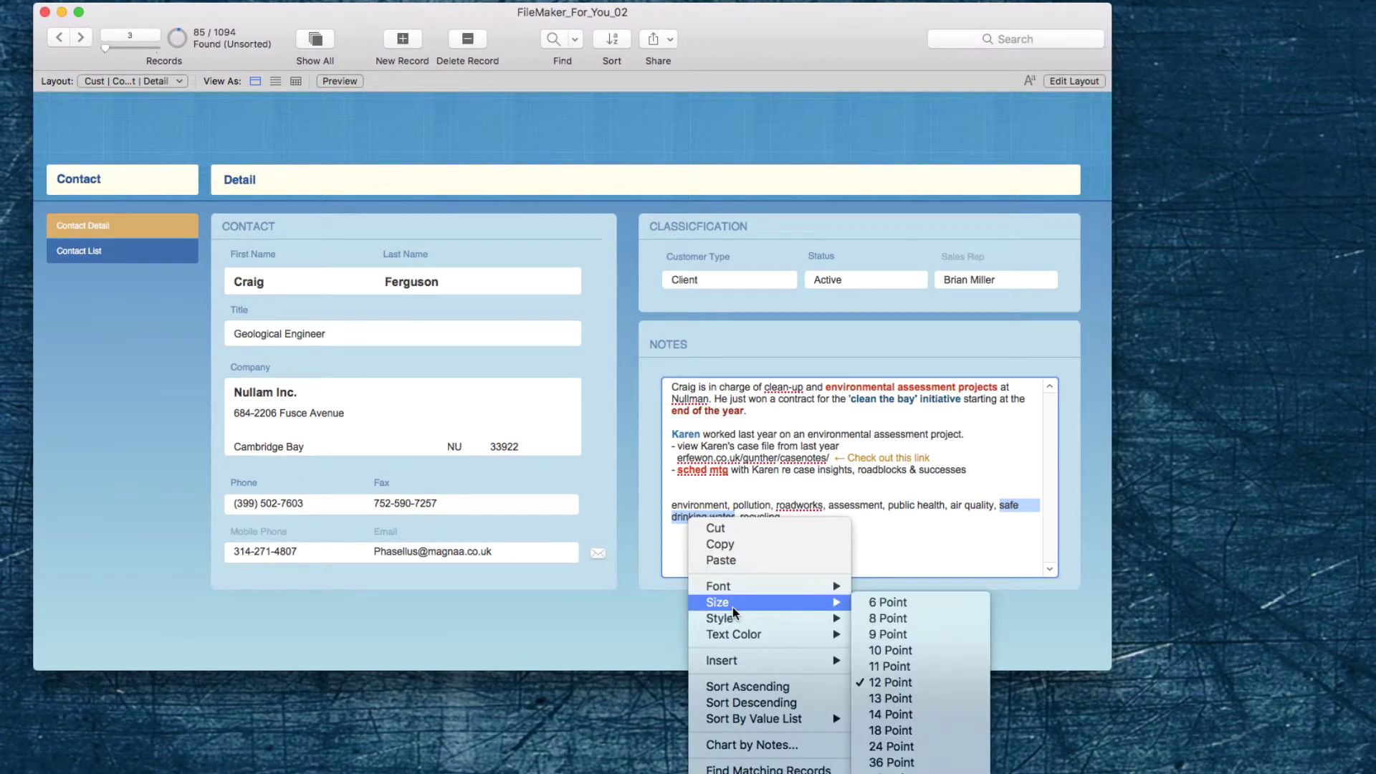
left_click(973, 731)
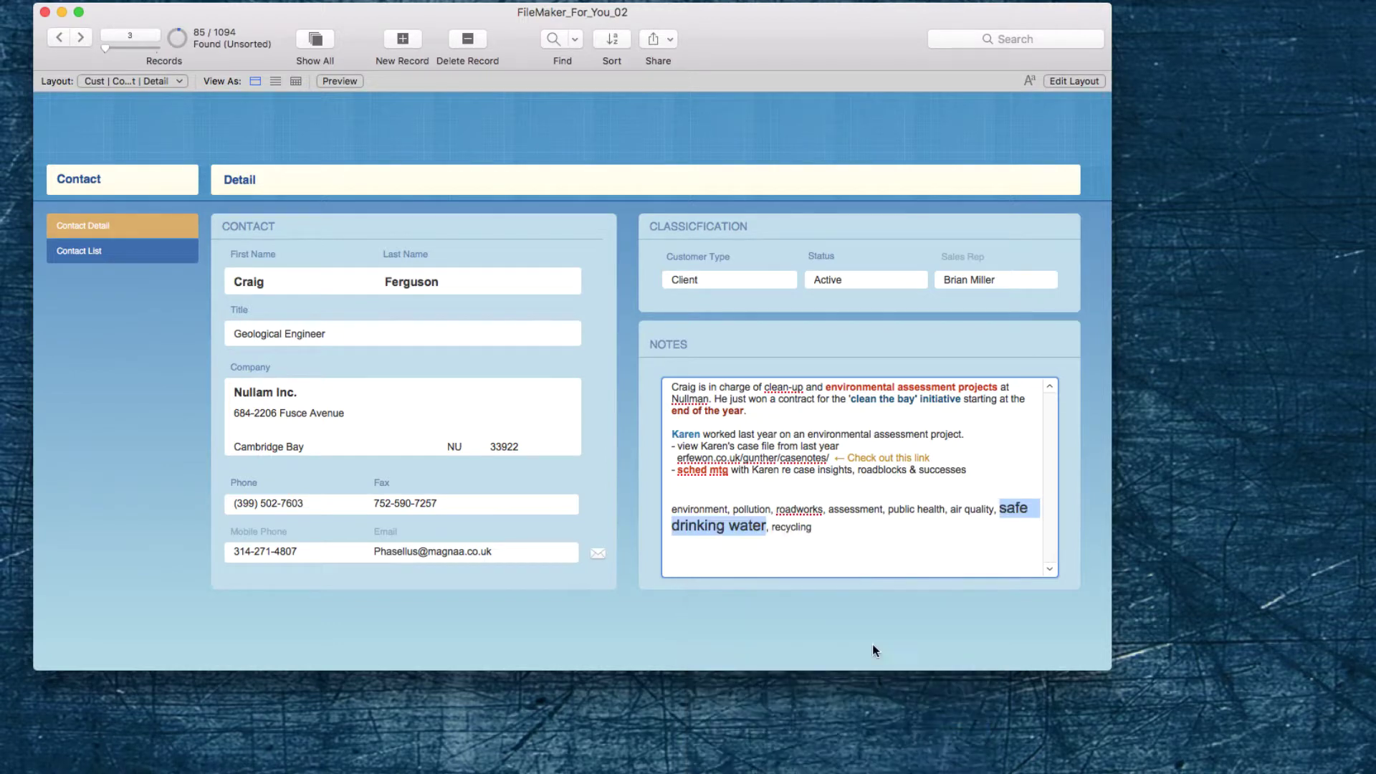
right_click(700, 533)
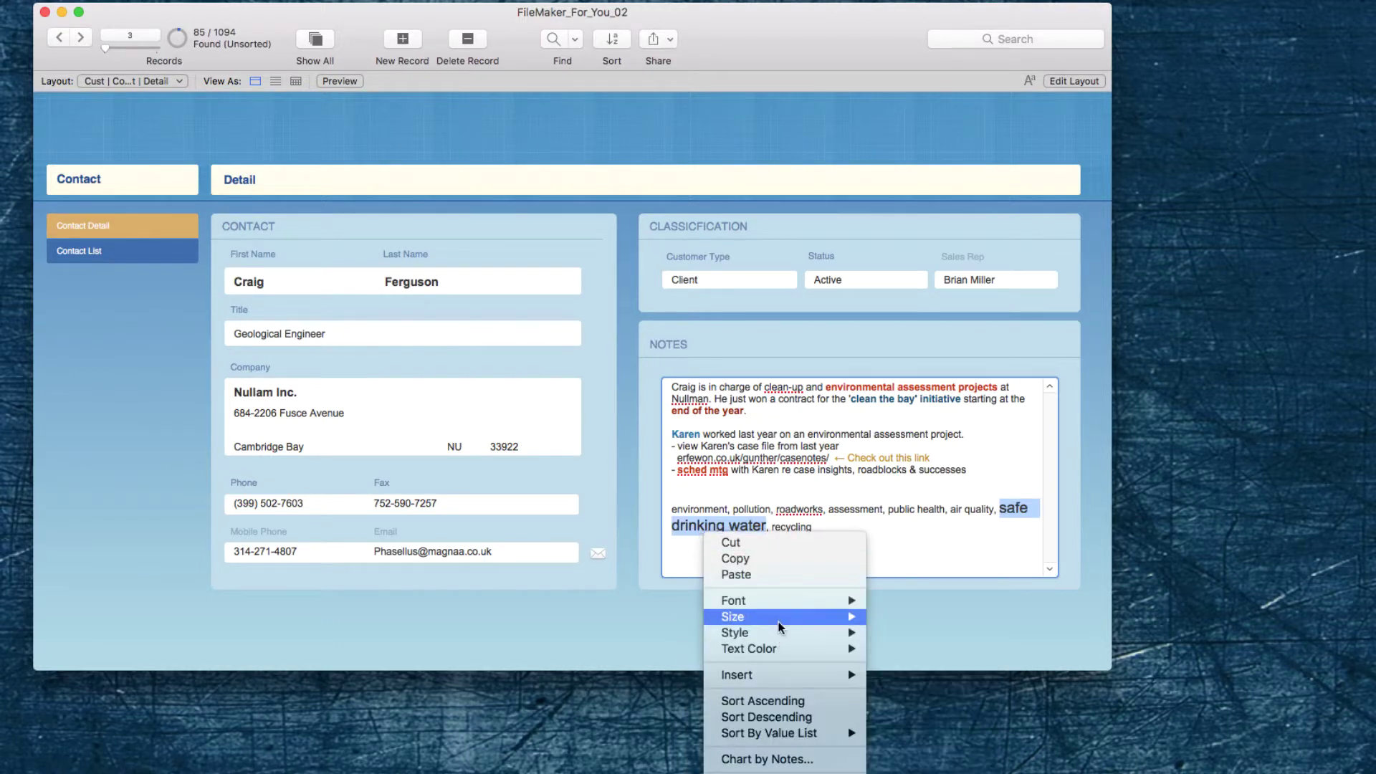
mouse_move(824, 633)
left_click(919, 646)
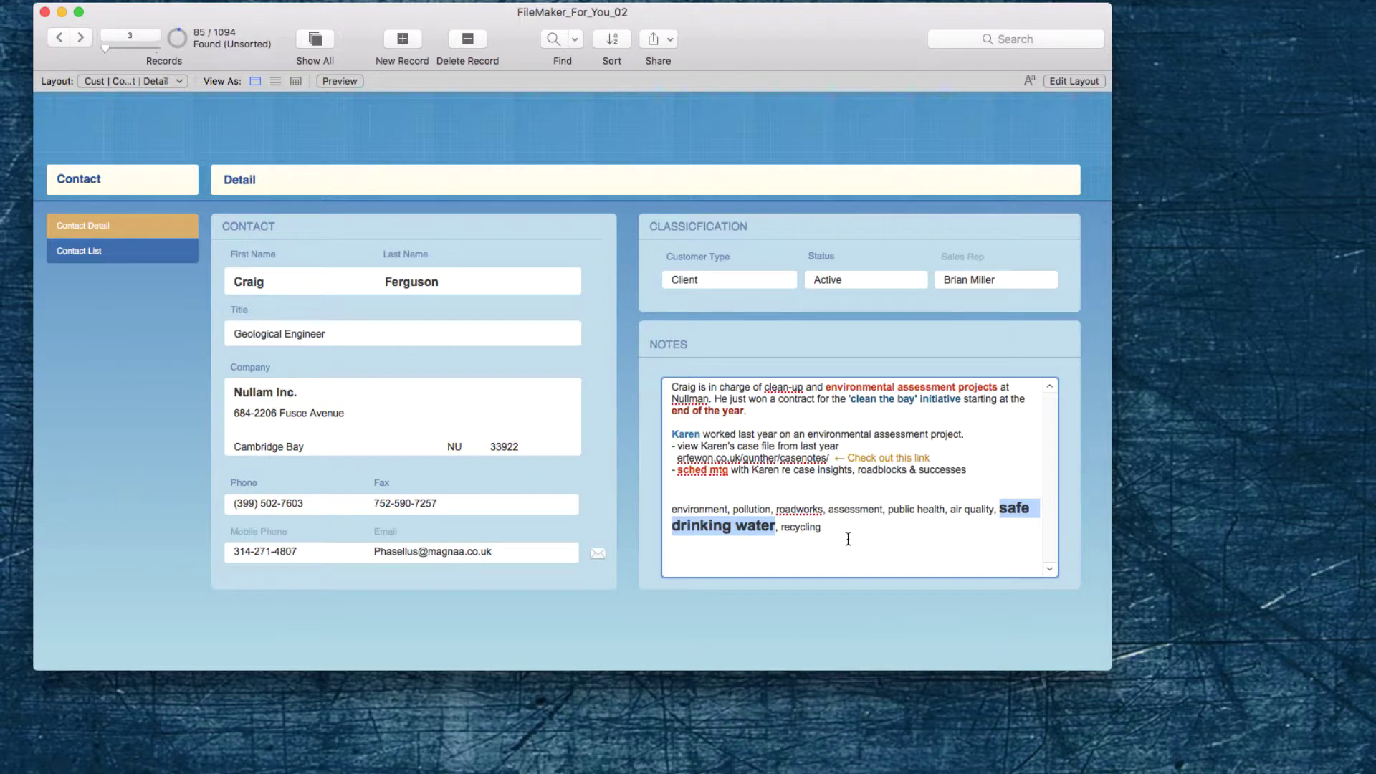
left_click(848, 539)
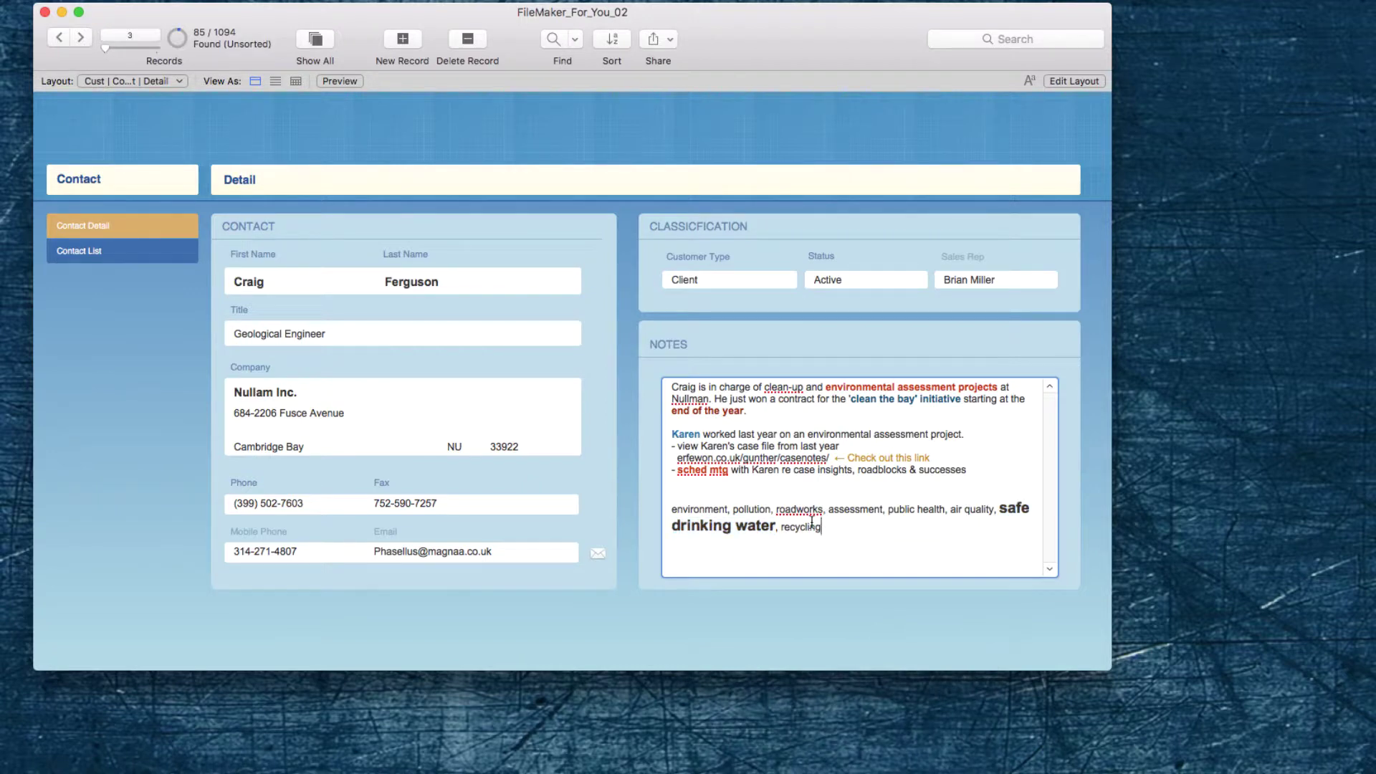
Step: Enlarge the word "environment" that opens the keyword list in the notes to 14 point
double_click(686, 509)
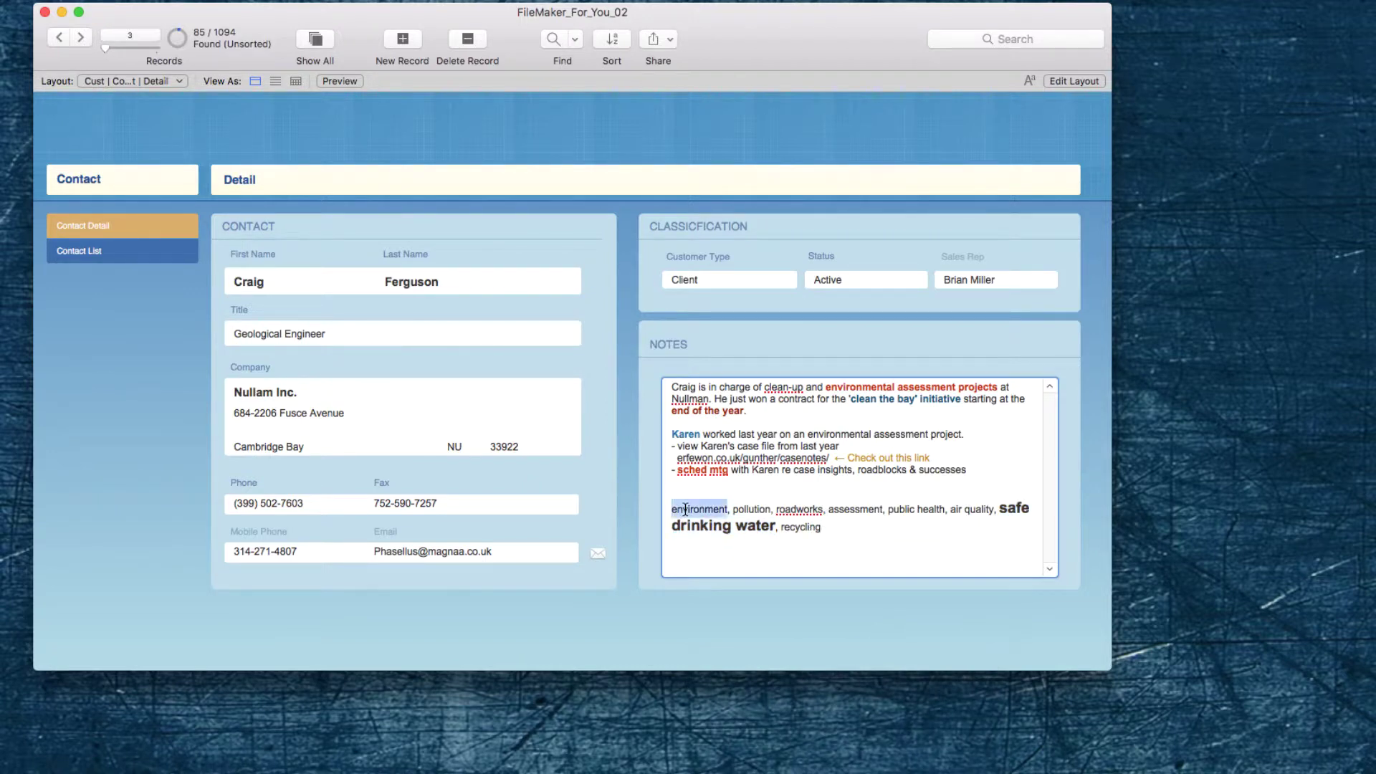
right_click(686, 509)
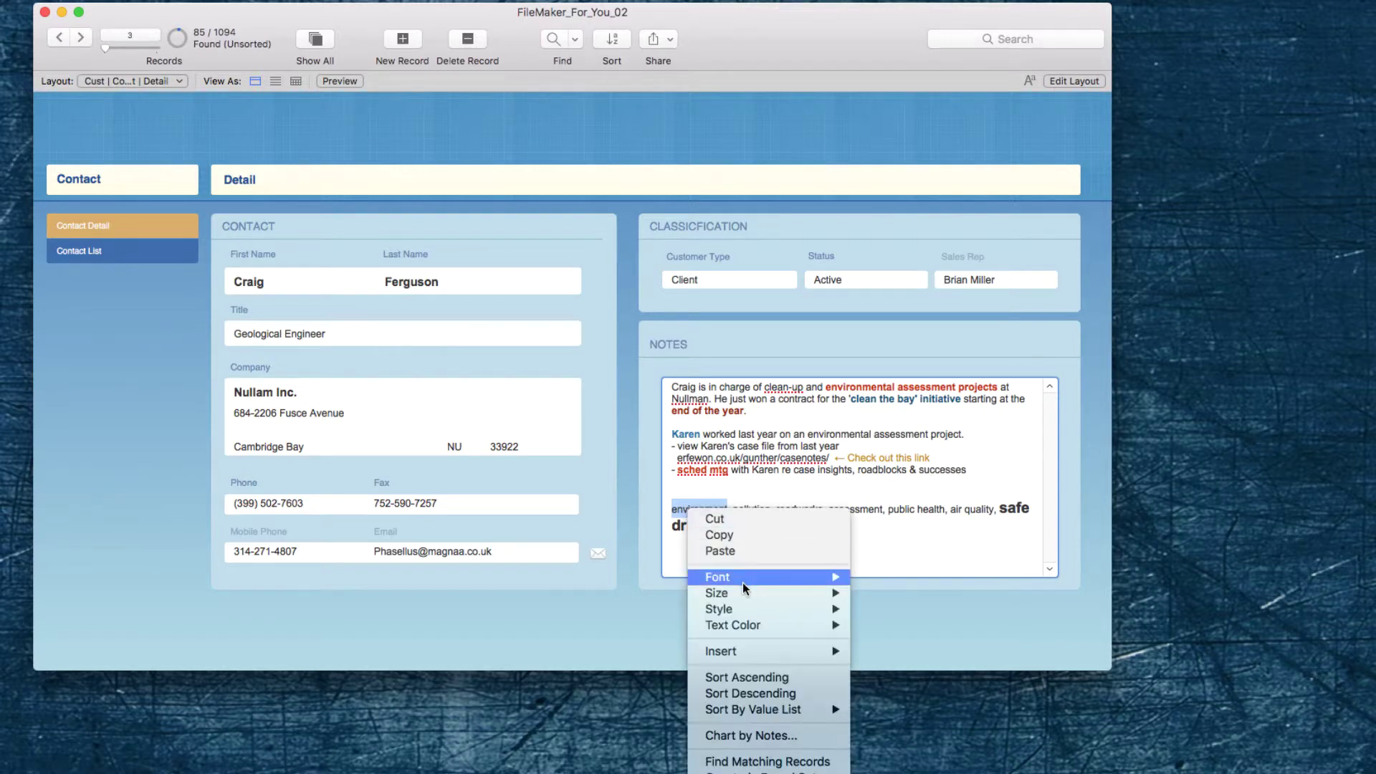
mouse_move(743, 592)
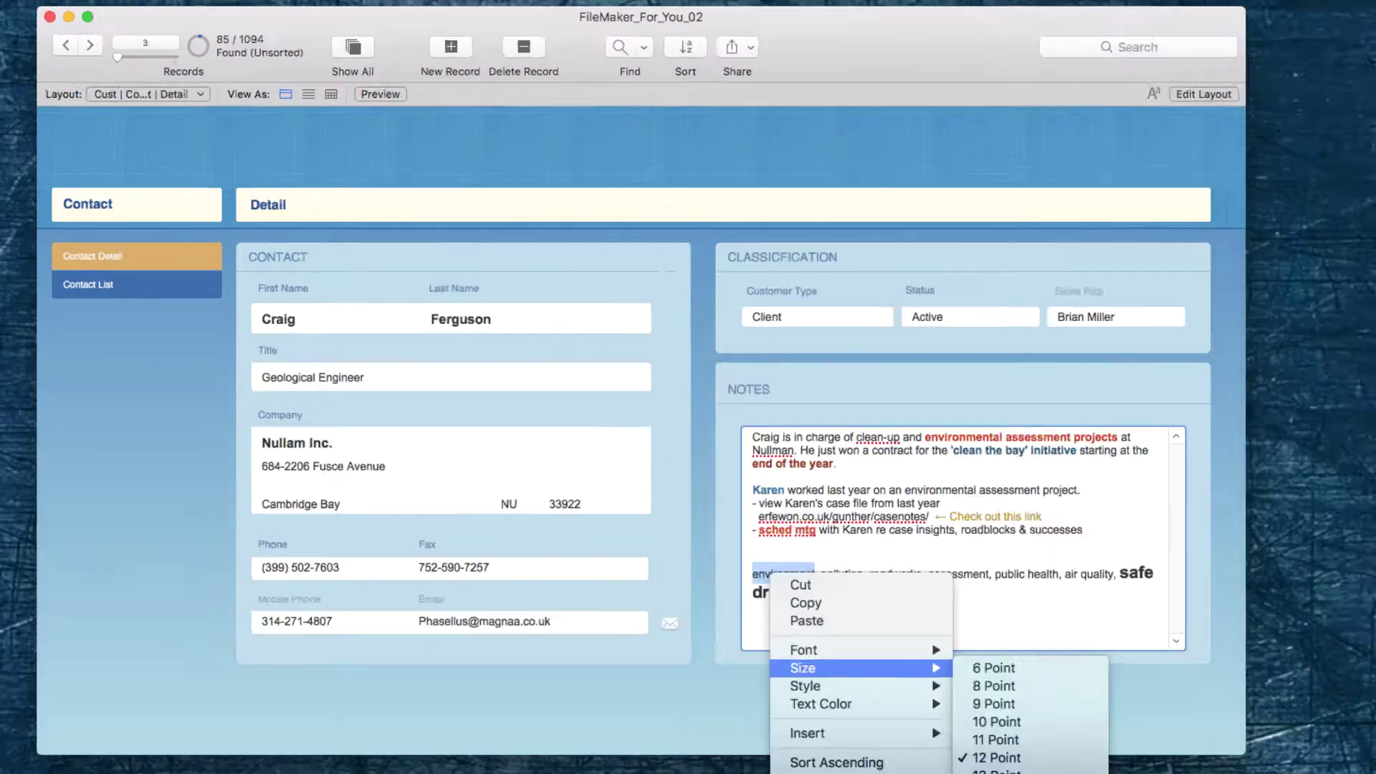
left_click(866, 690)
left_click(788, 534)
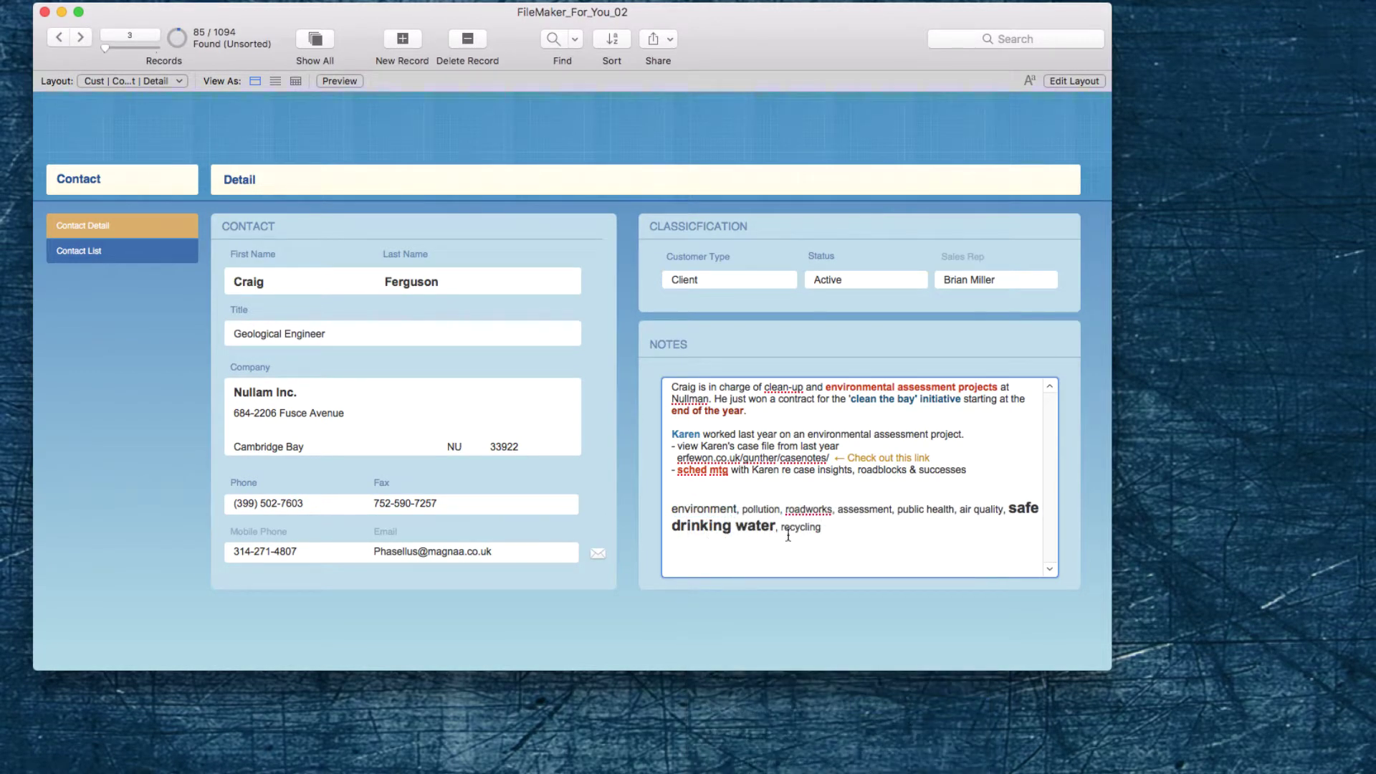
Step: Format the keyword phrase "air quality" in the notes as bold 14 point text
left_click_drag(959, 510, 1004, 512)
right_click(982, 511)
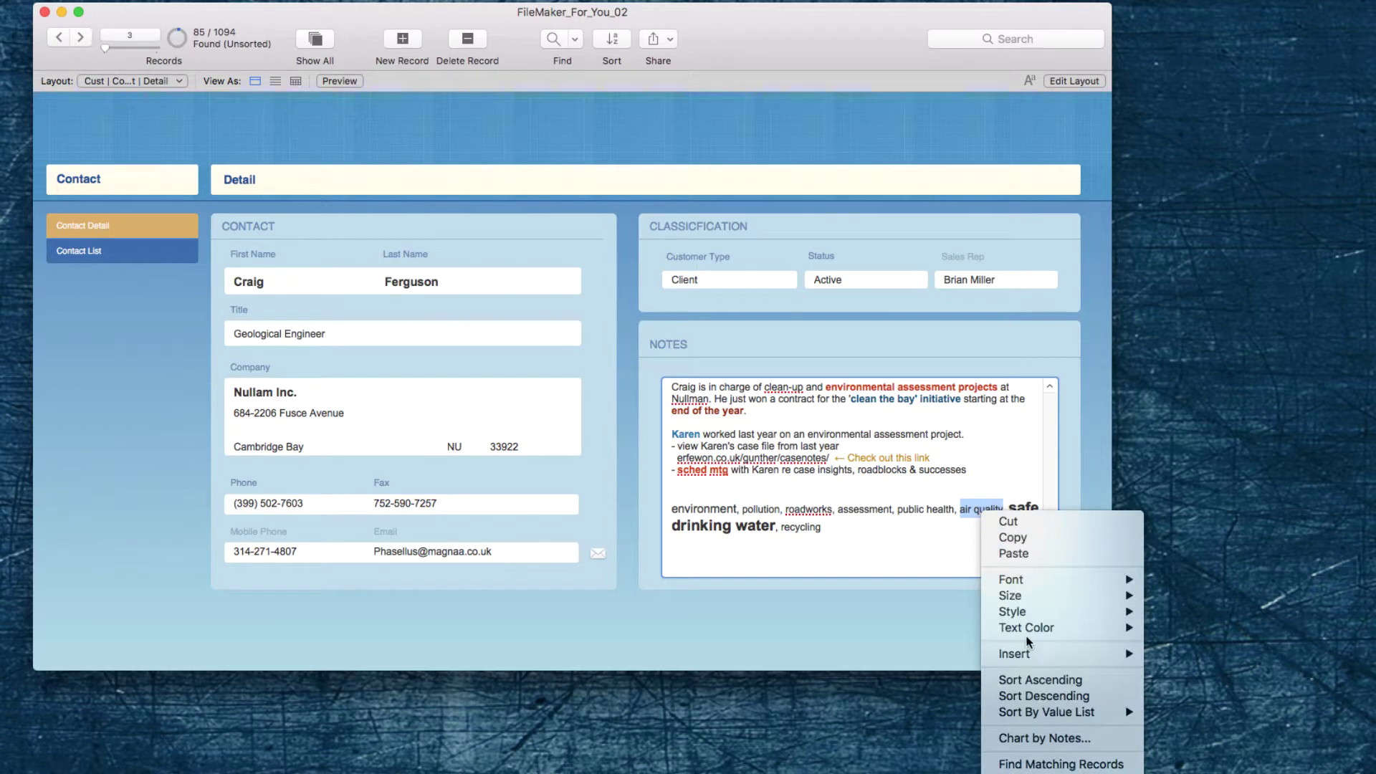
mouse_move(1027, 610)
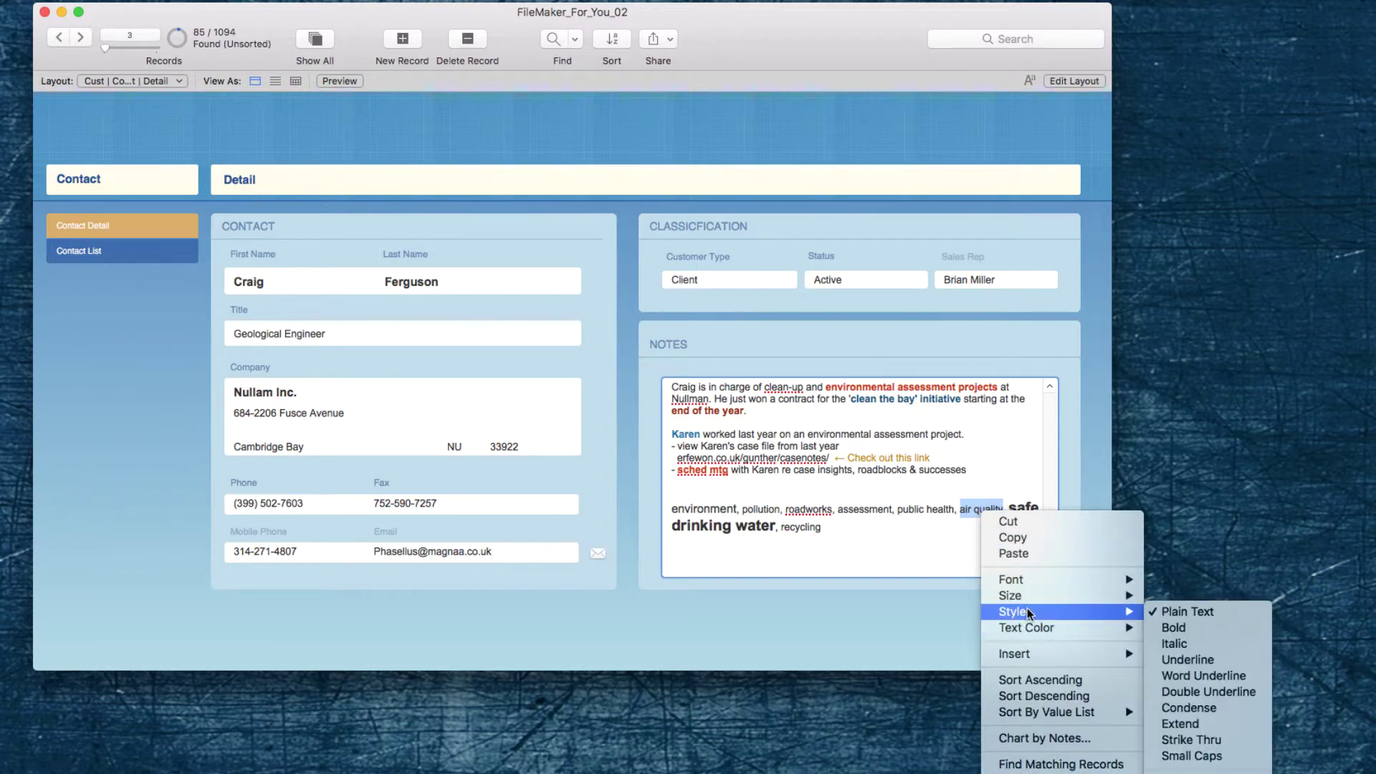
left_click(1191, 628)
right_click(983, 512)
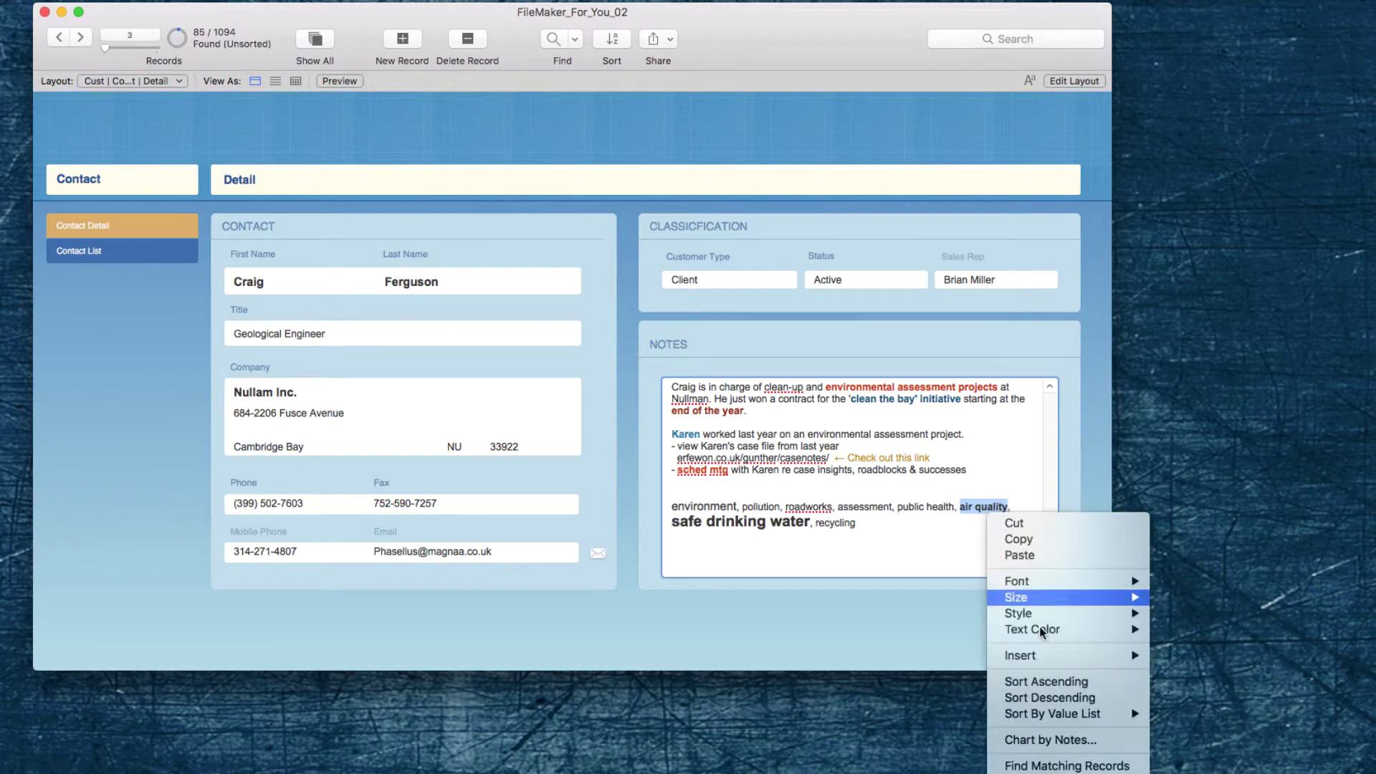
mouse_move(1039, 626)
mouse_move(1039, 595)
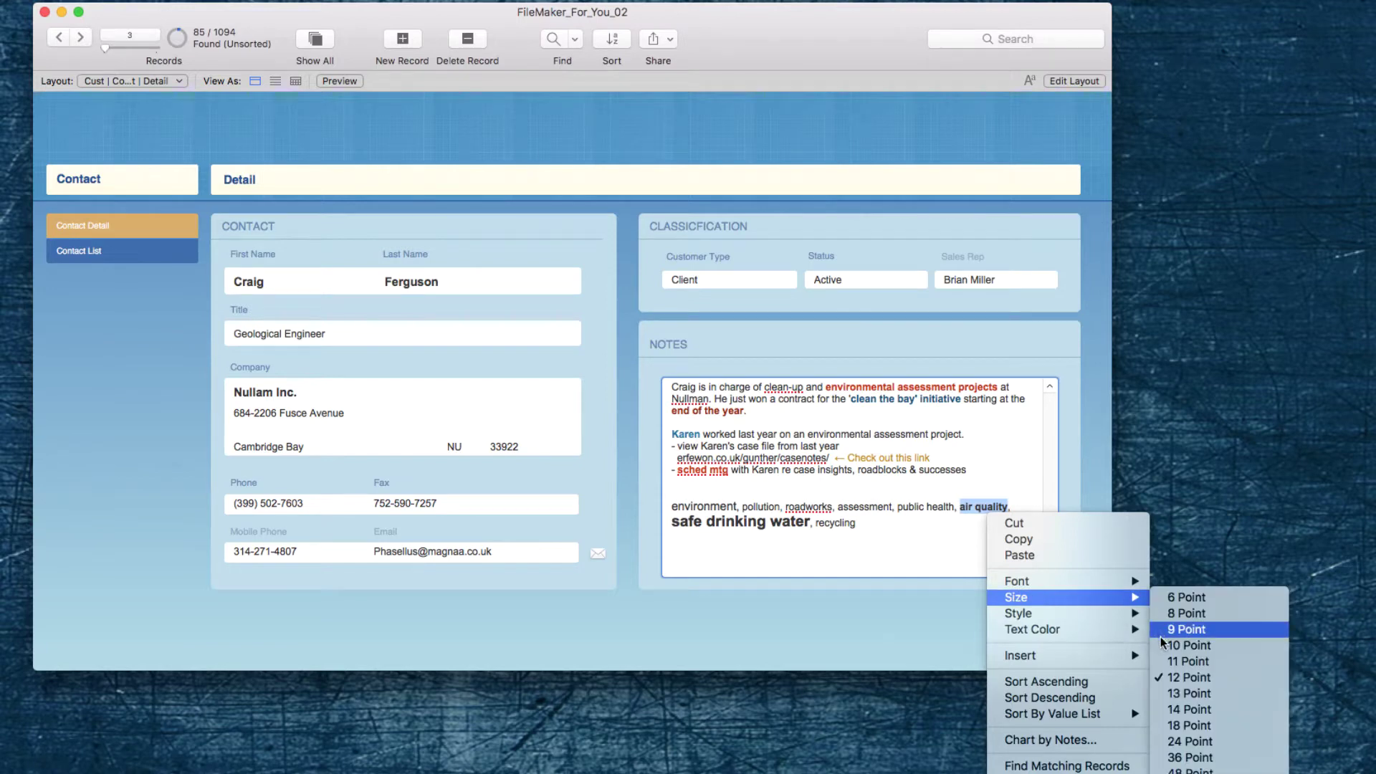
left_click(1178, 710)
left_click(846, 537)
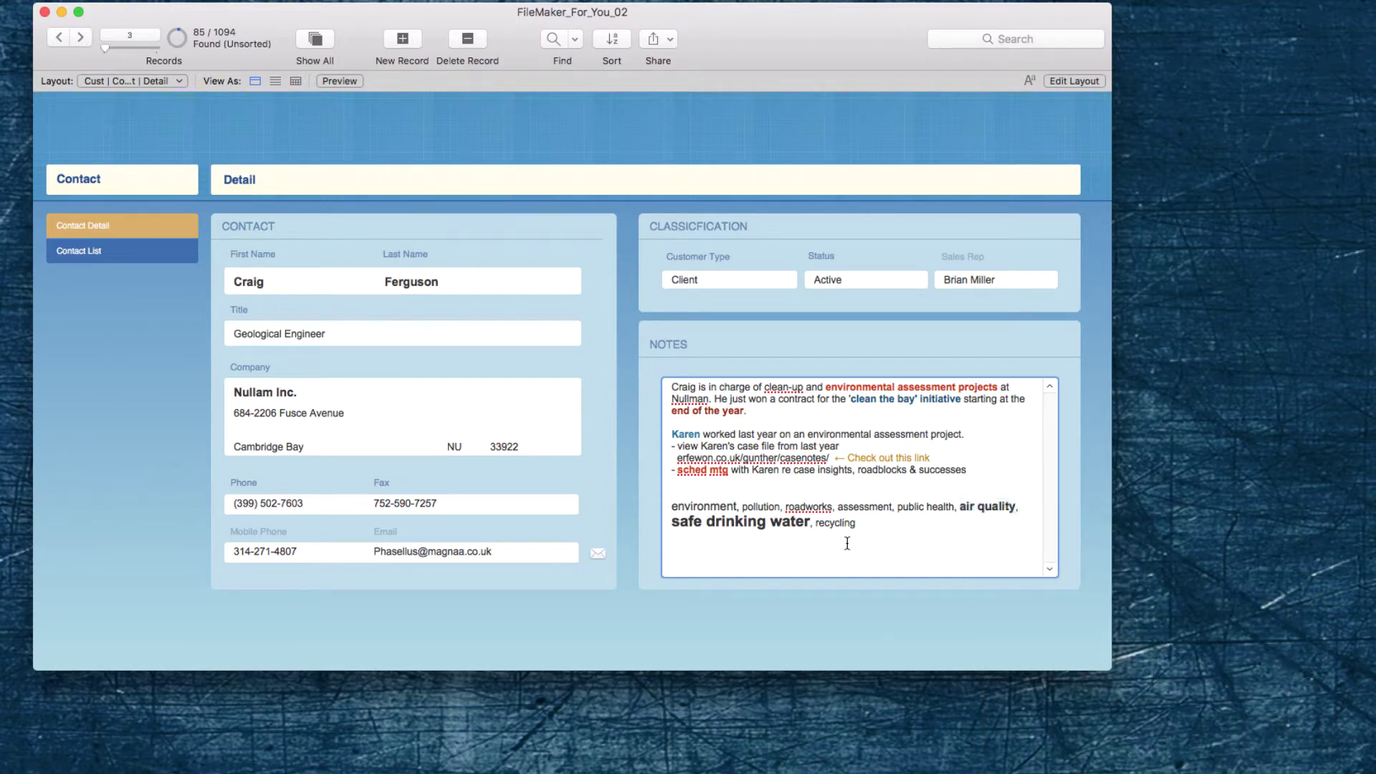
Step: Format the last keyword in the notes, "recycling", as bold 13 point text
triple_click(843, 529)
left_click(840, 529)
triple_click(840, 529)
left_click(841, 526)
double_click(840, 525)
right_click(841, 525)
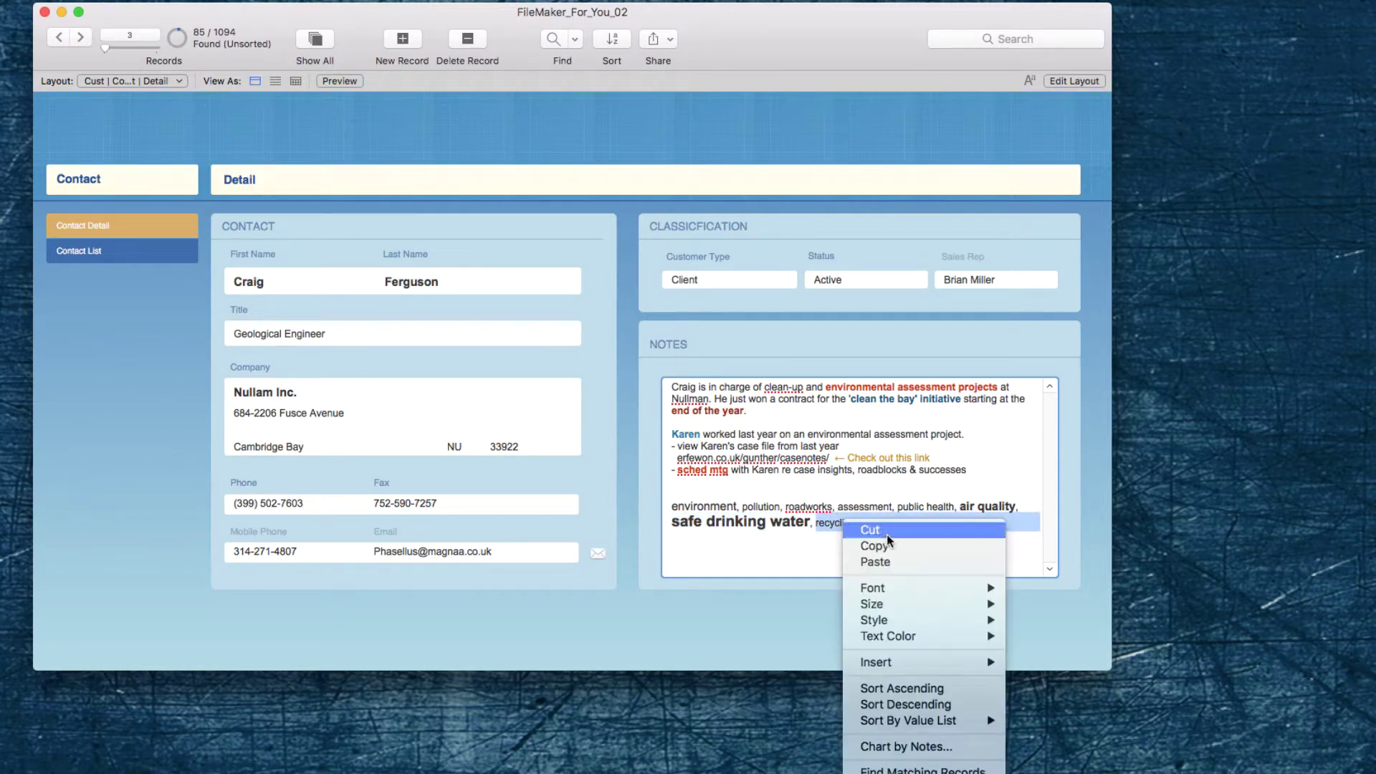
mouse_move(923, 620)
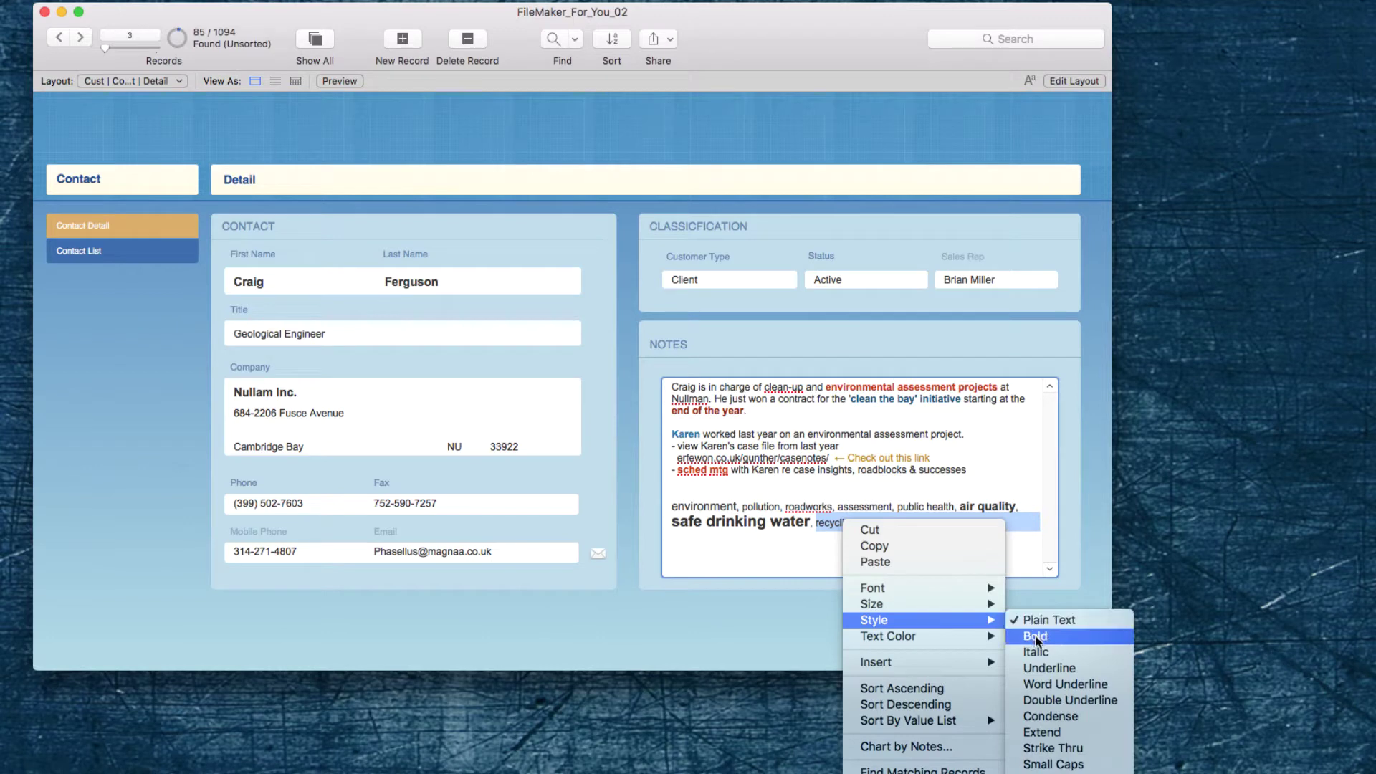
left_click(1034, 636)
right_click(859, 523)
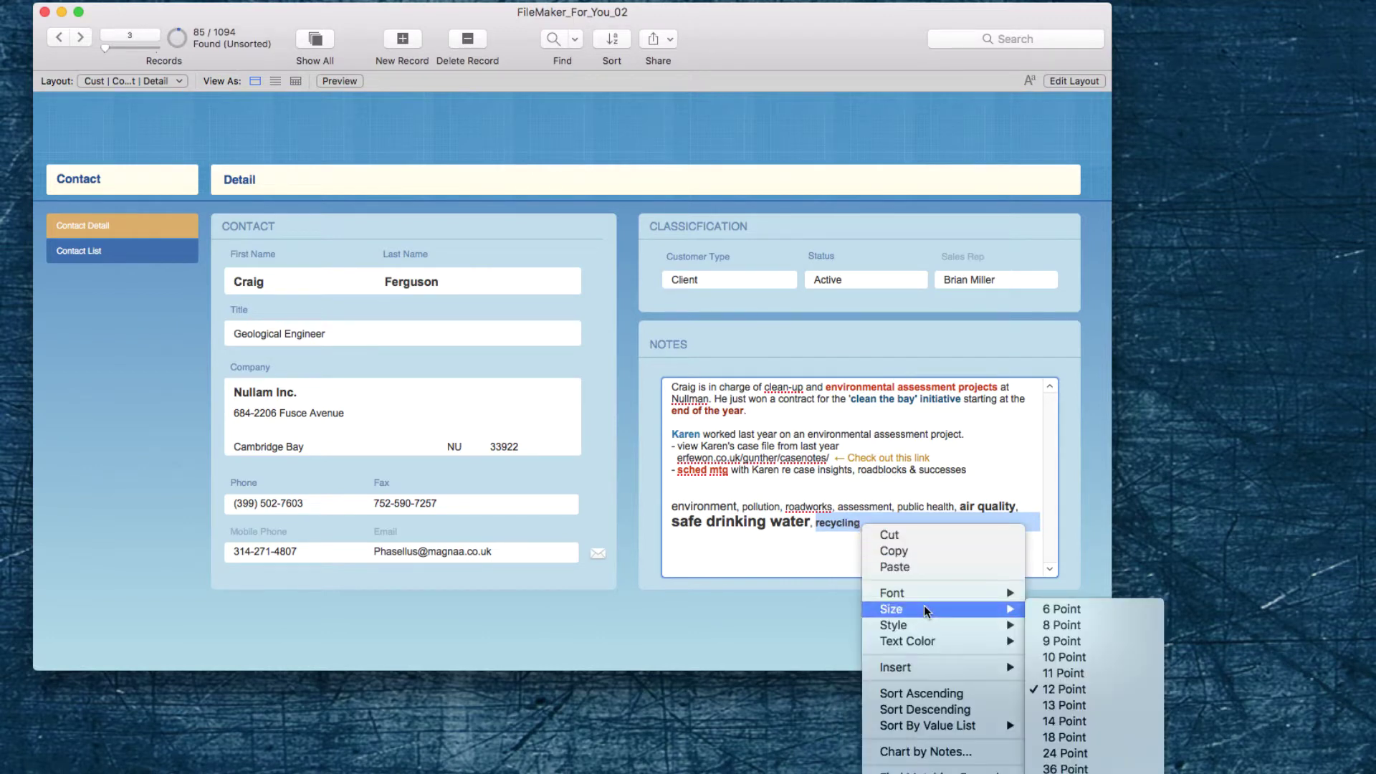
left_click(1047, 705)
left_click(874, 556)
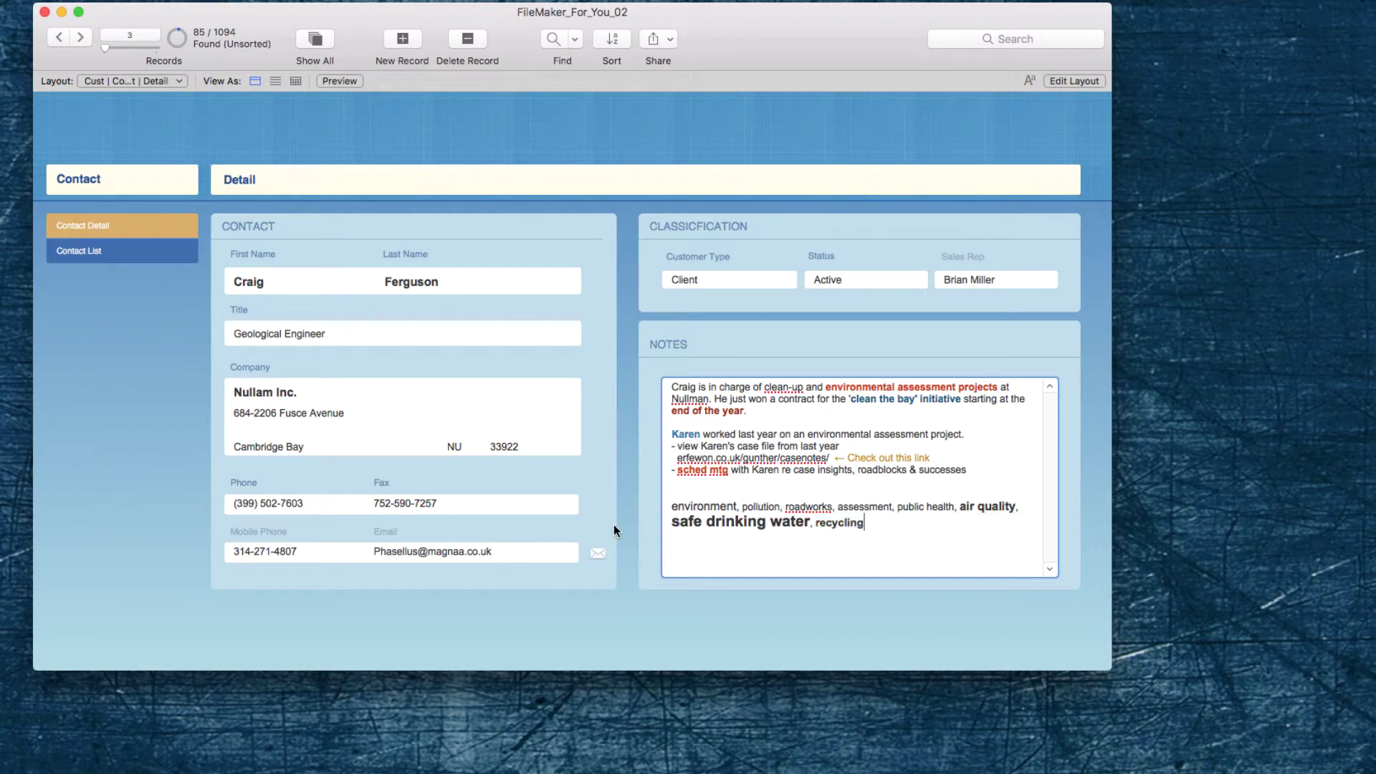
Step: Format the keyword "assessment" in the notes as bold 14 point text and leave the notes field
double_click(854, 507)
right_click(856, 507)
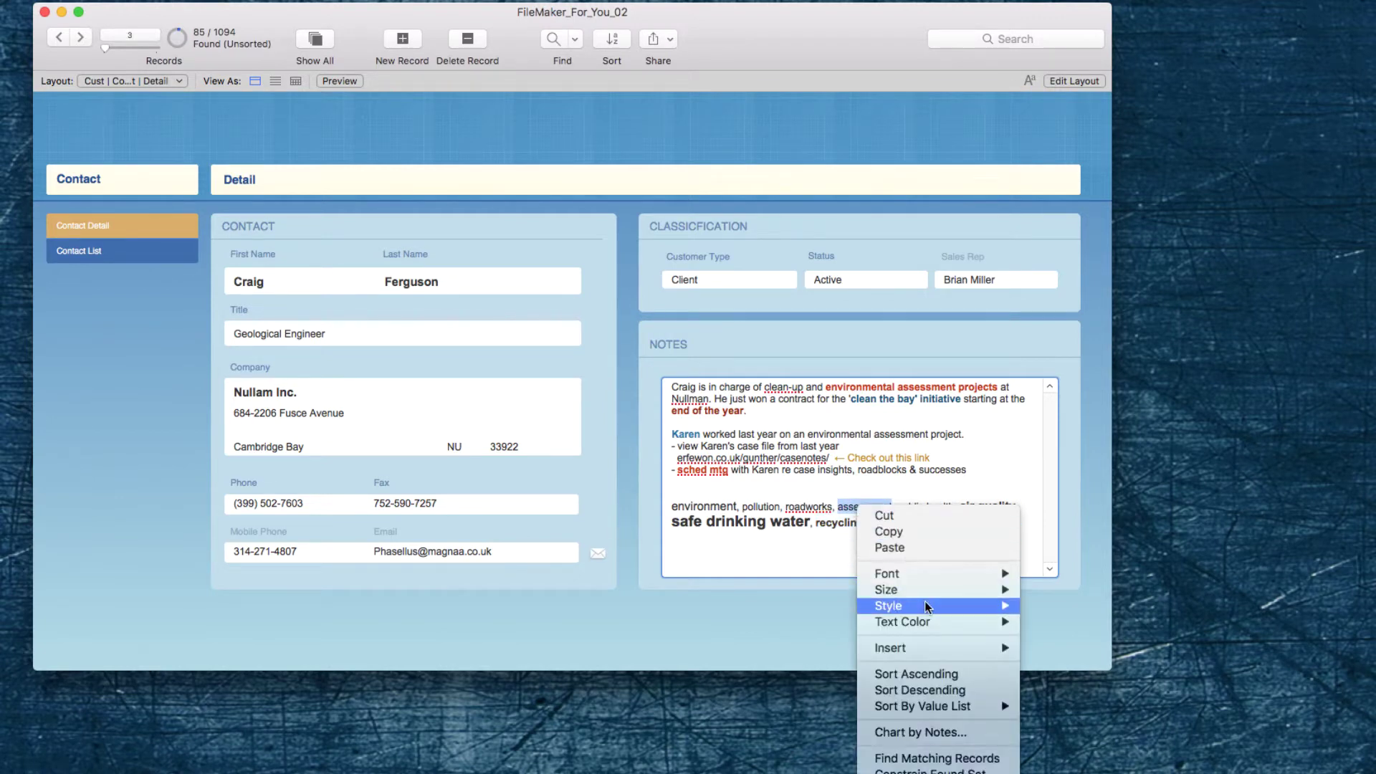
mouse_move(958, 607)
left_click(1033, 622)
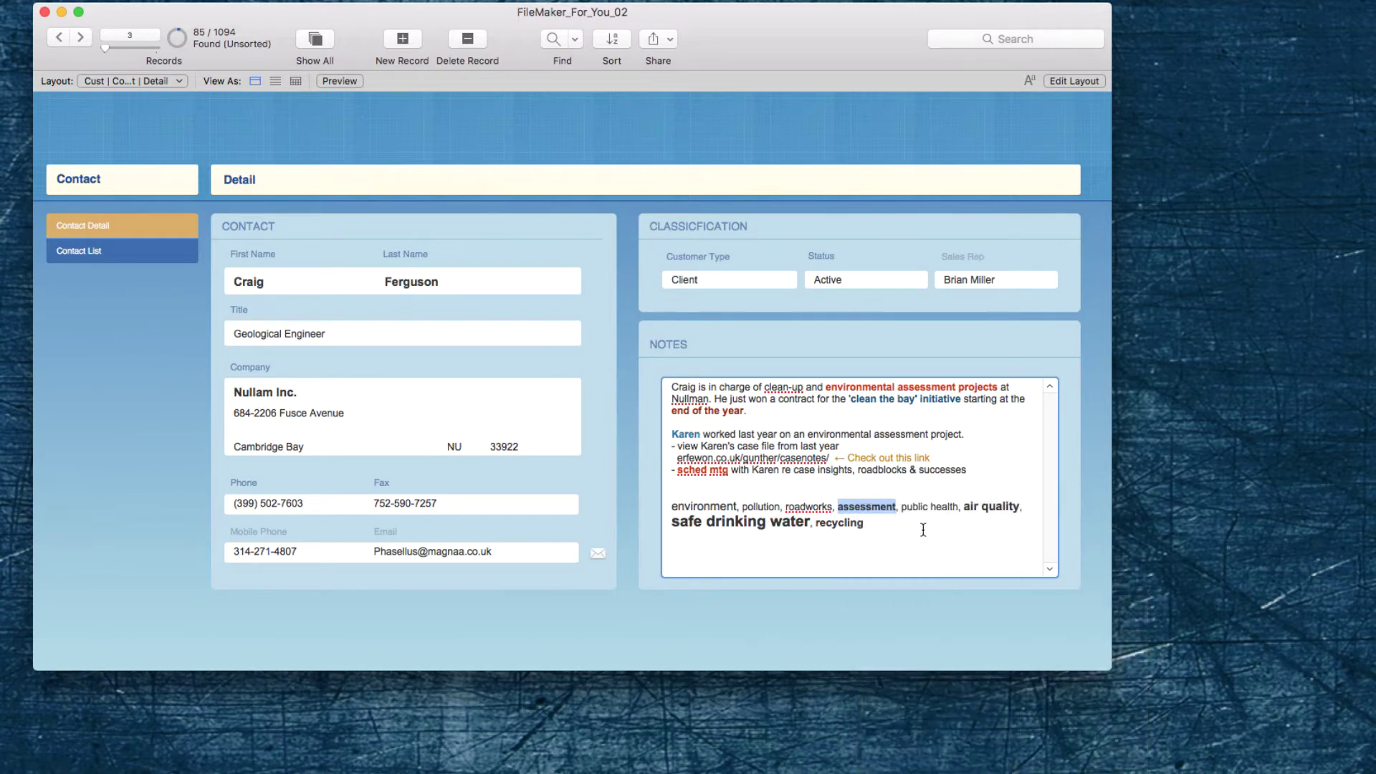
right_click(877, 506)
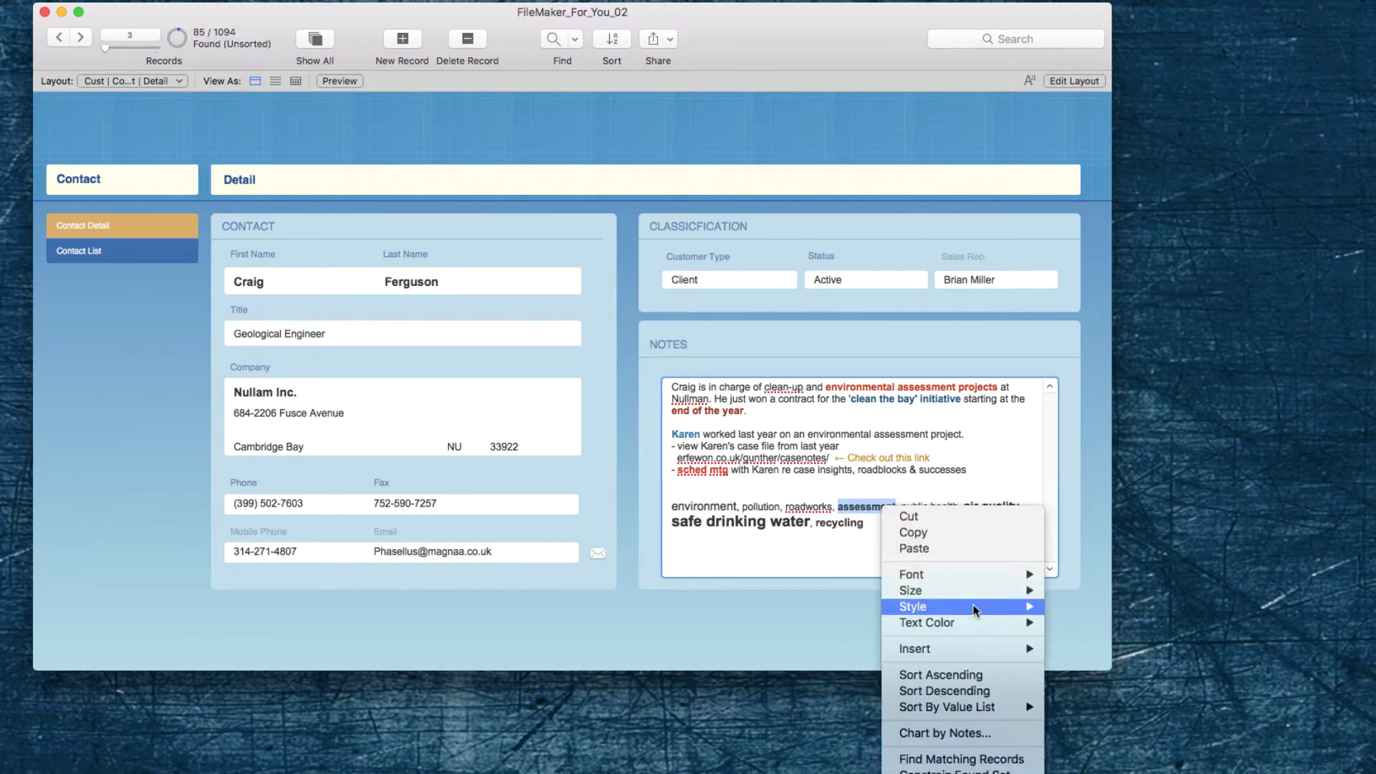
mouse_move(975, 606)
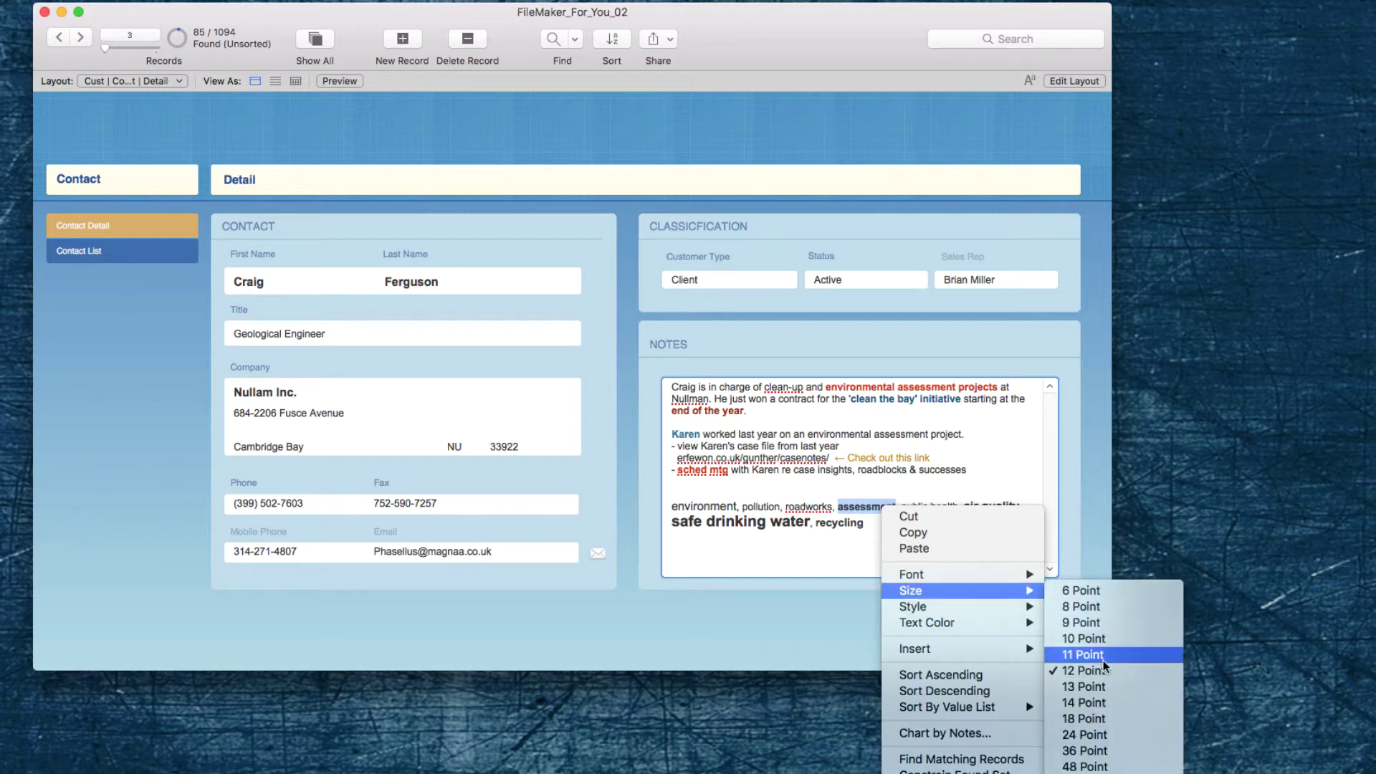
left_click(1094, 701)
left_click(870, 559)
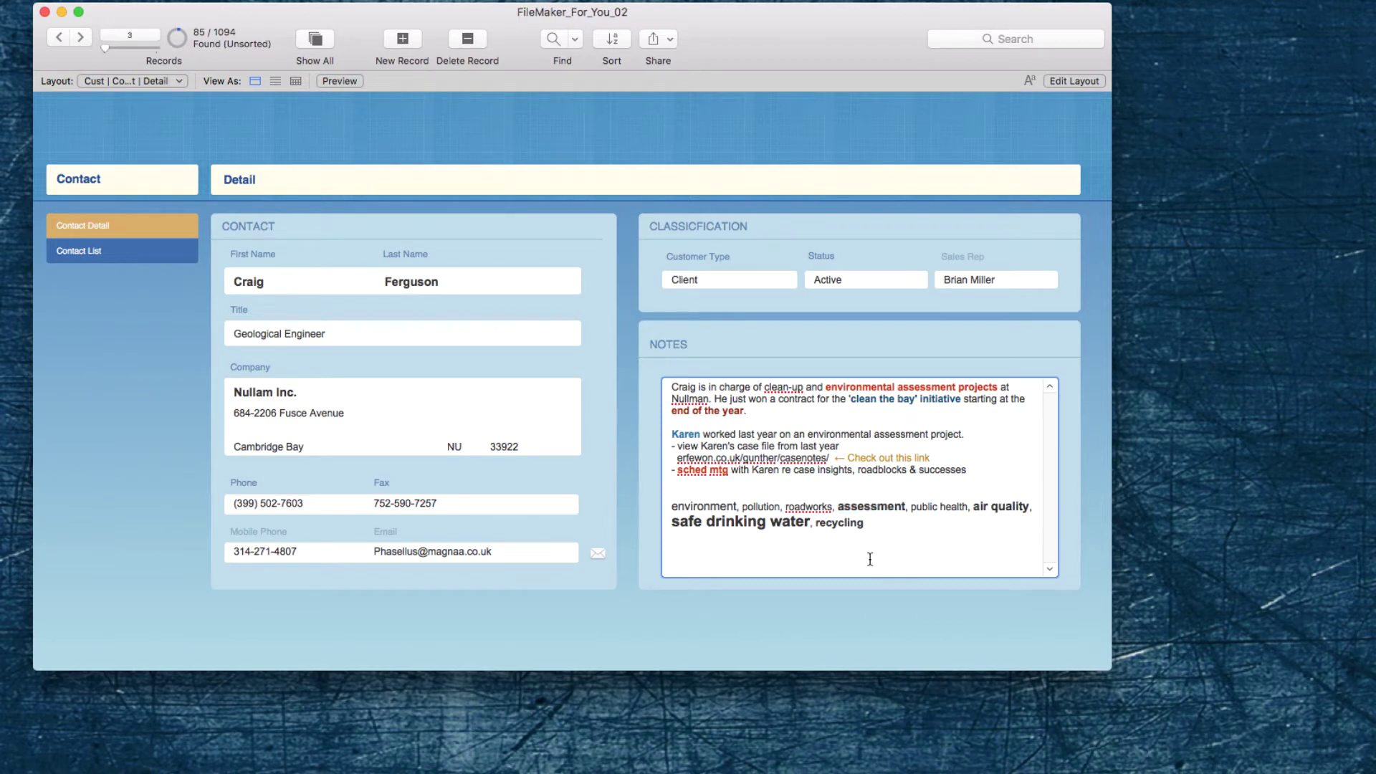
left_click(1022, 358)
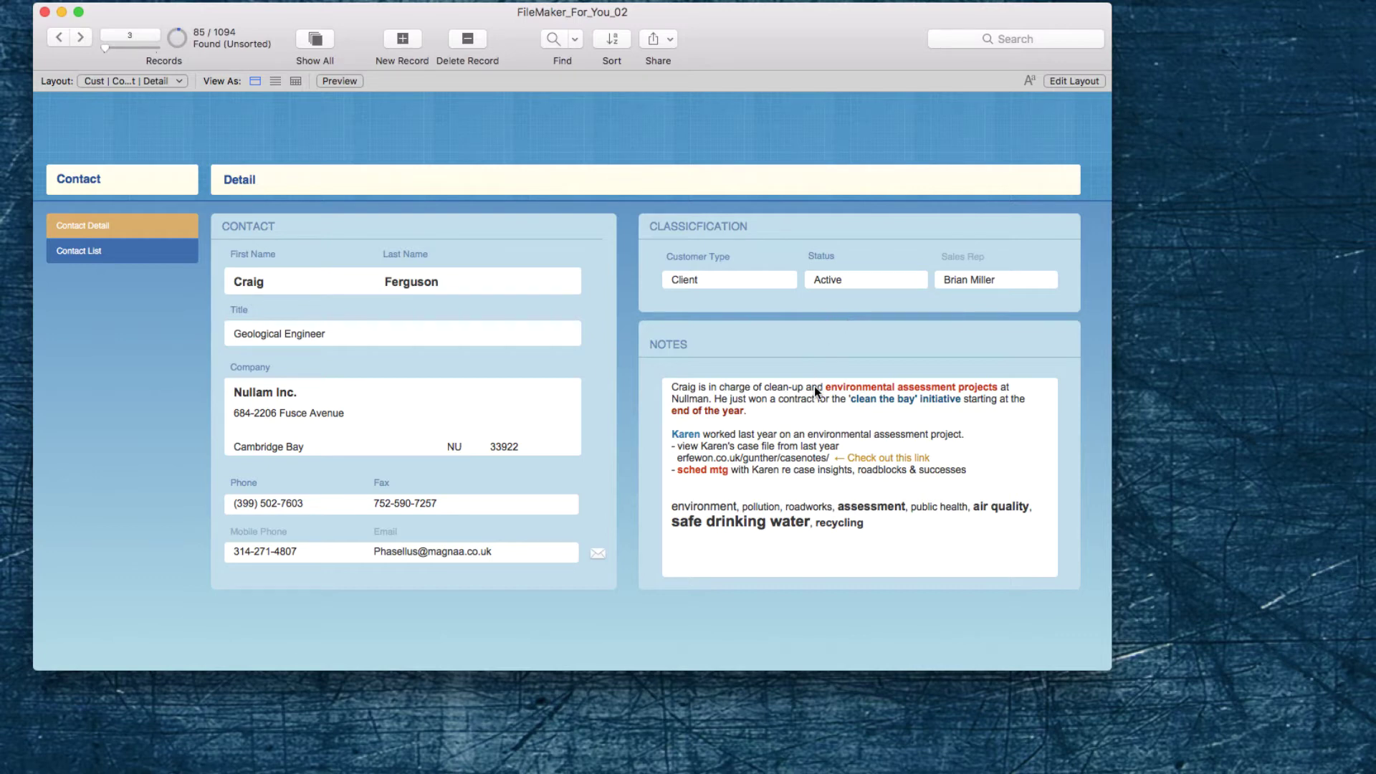
right_click(807, 424)
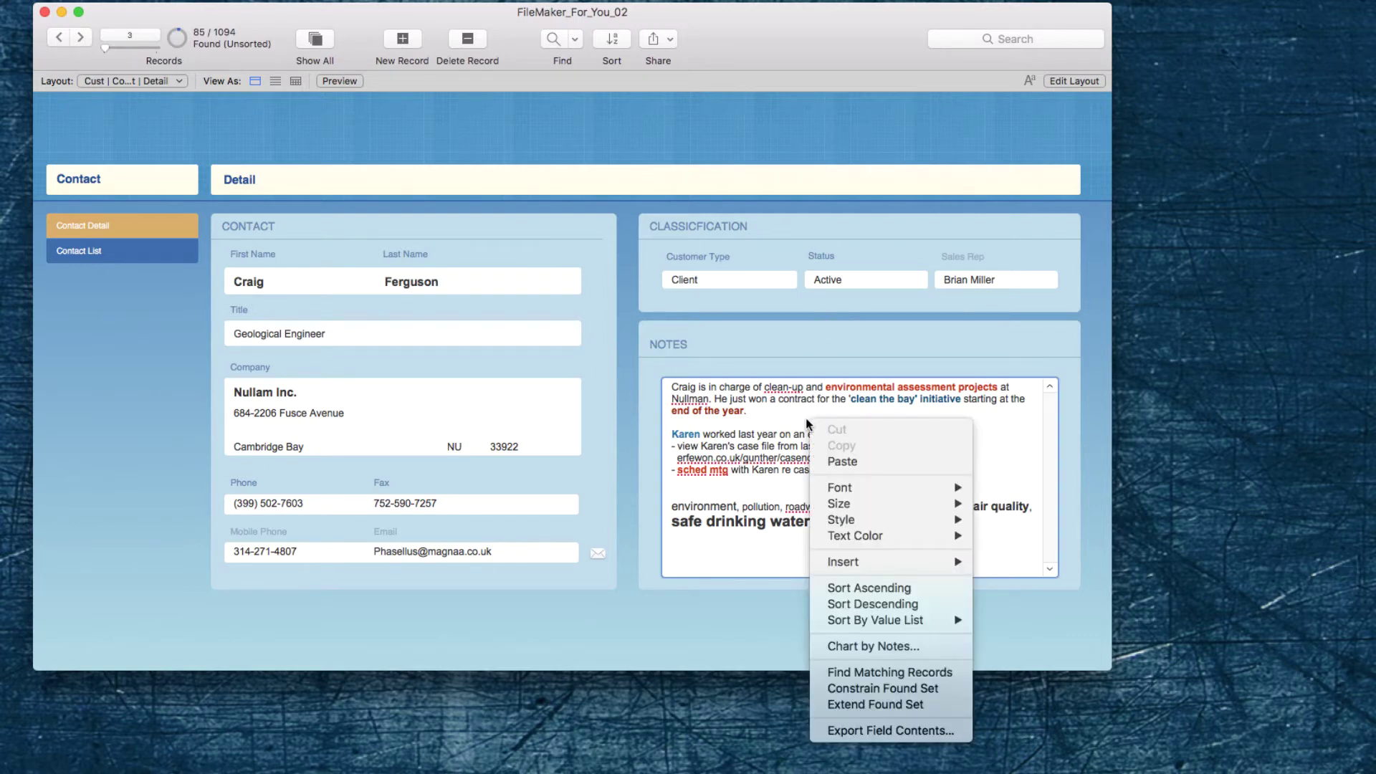
left_click(780, 336)
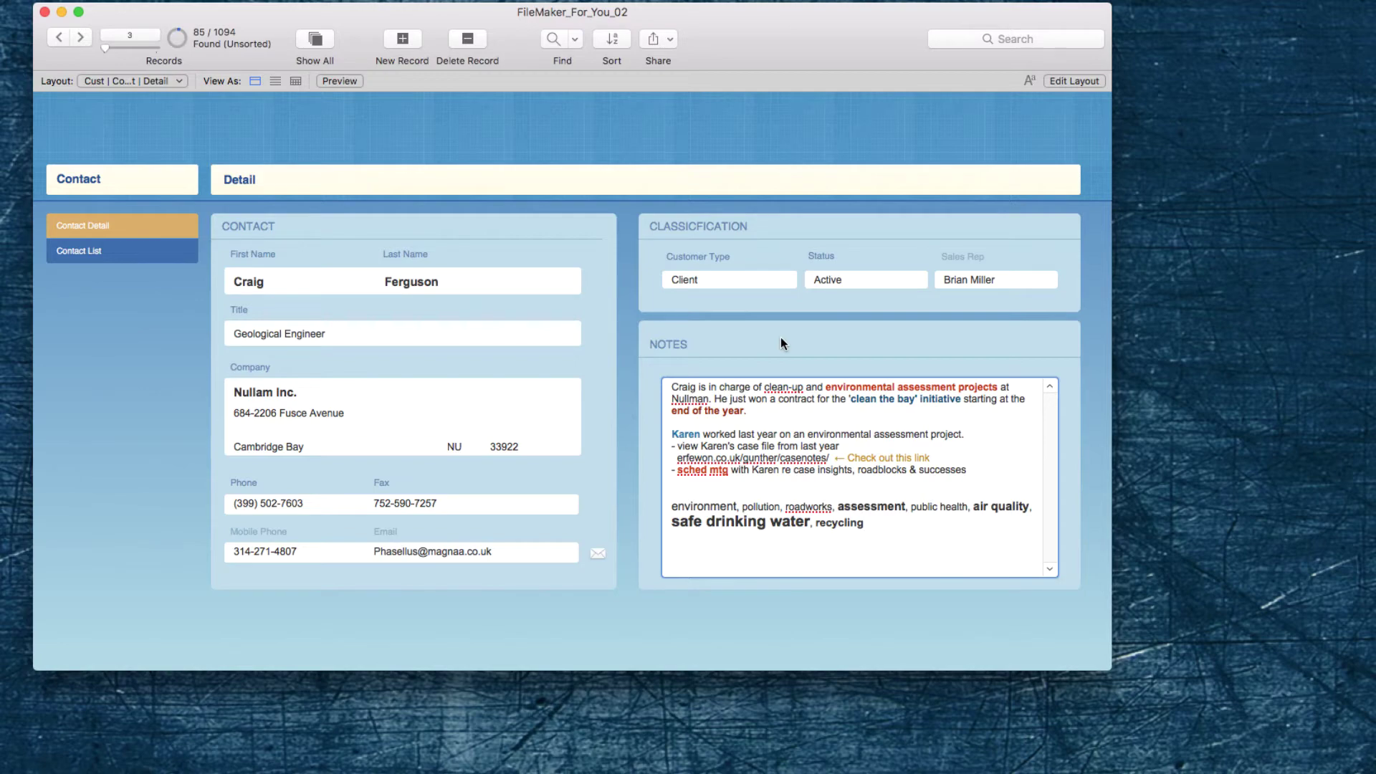